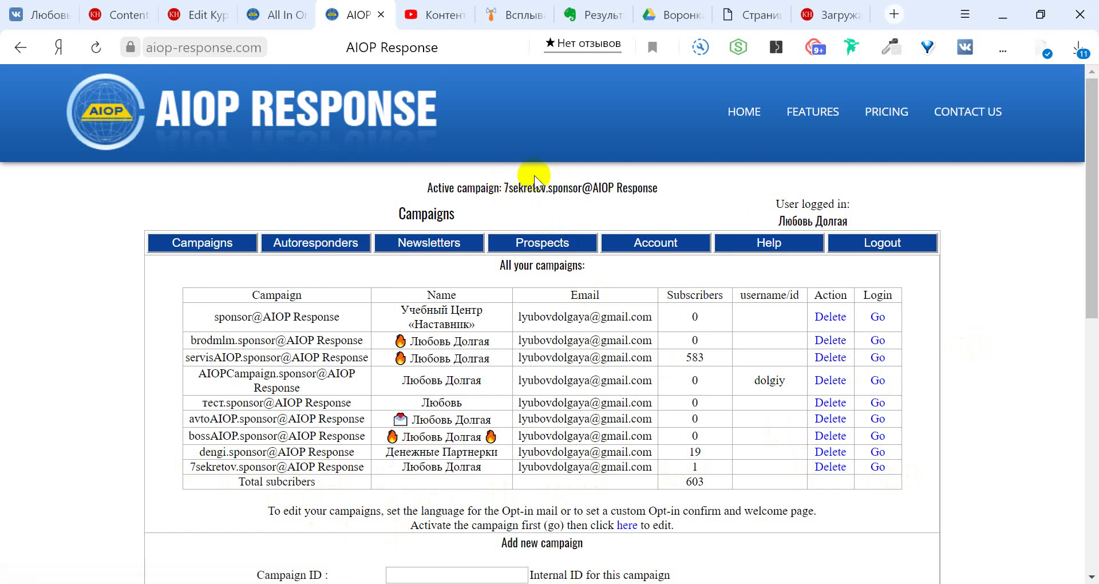
- Open the settings of the active 7sekretov.sponsor campaign for editing, at the signup and opt-in URL section
mouse_move(330, 256)
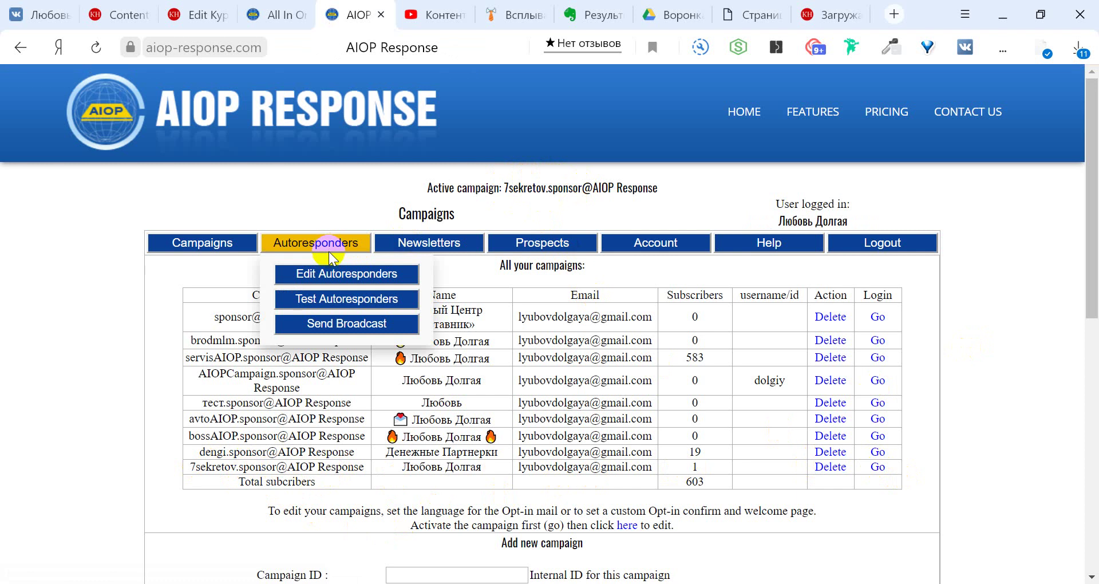
scroll(780, 376, "down", 3)
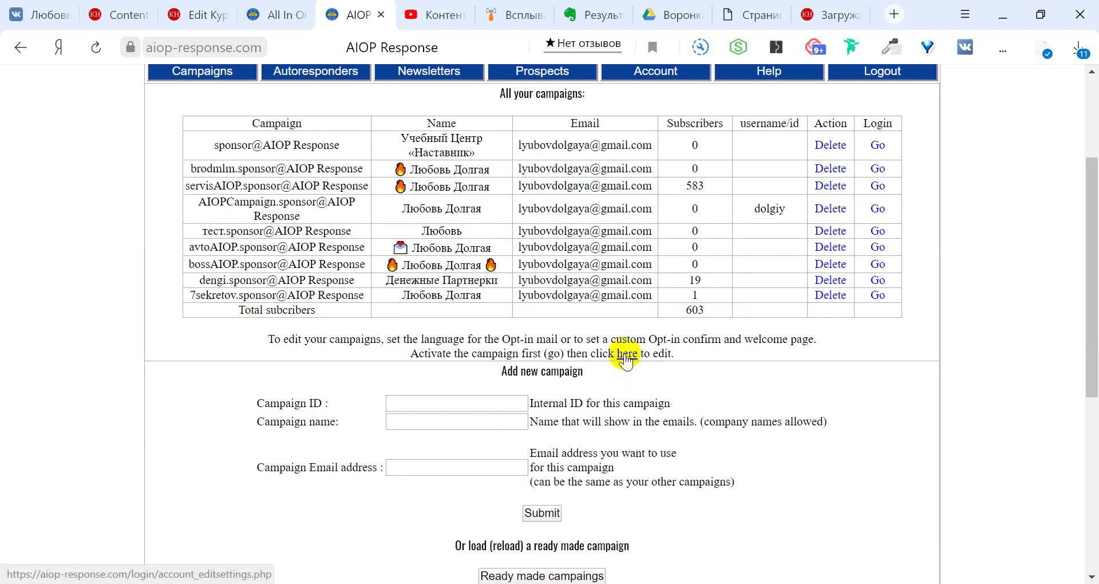
scroll(633, 372, "down", 2)
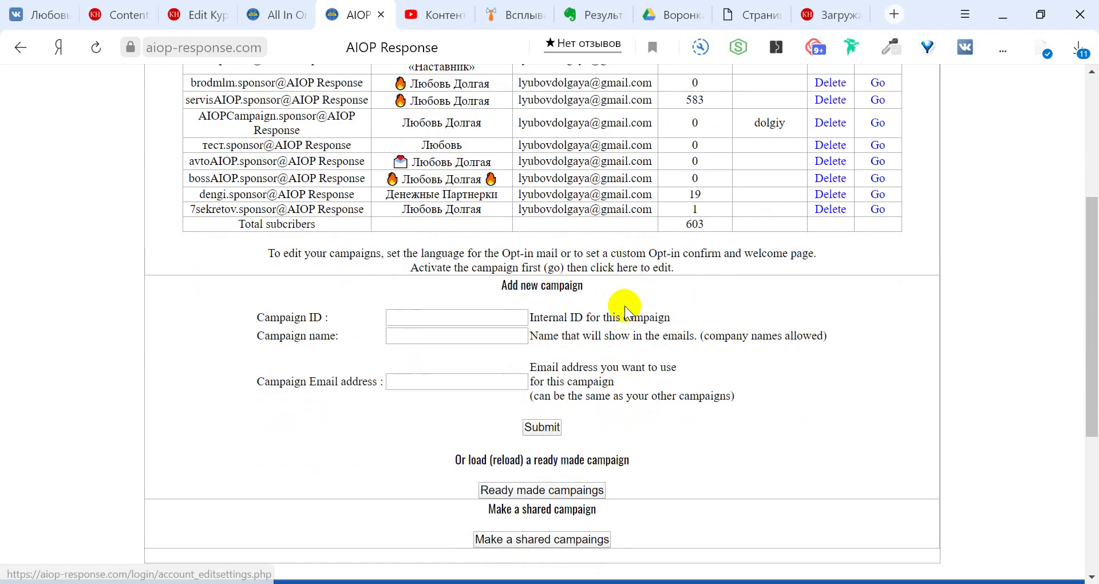
left_click(627, 269)
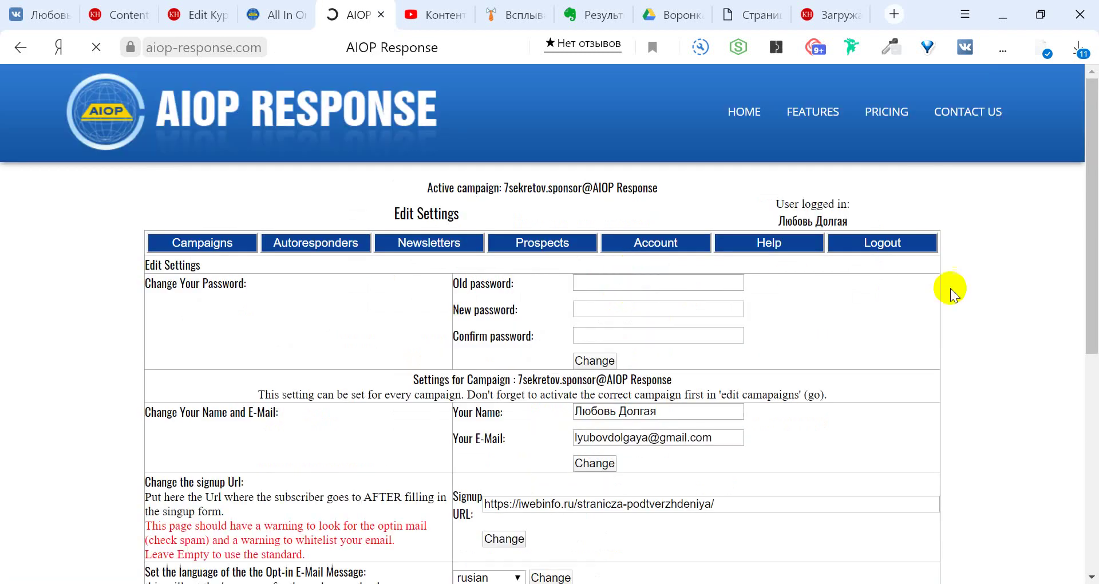
scroll(951, 295, "down", 5)
scroll(859, 304, "up", 1)
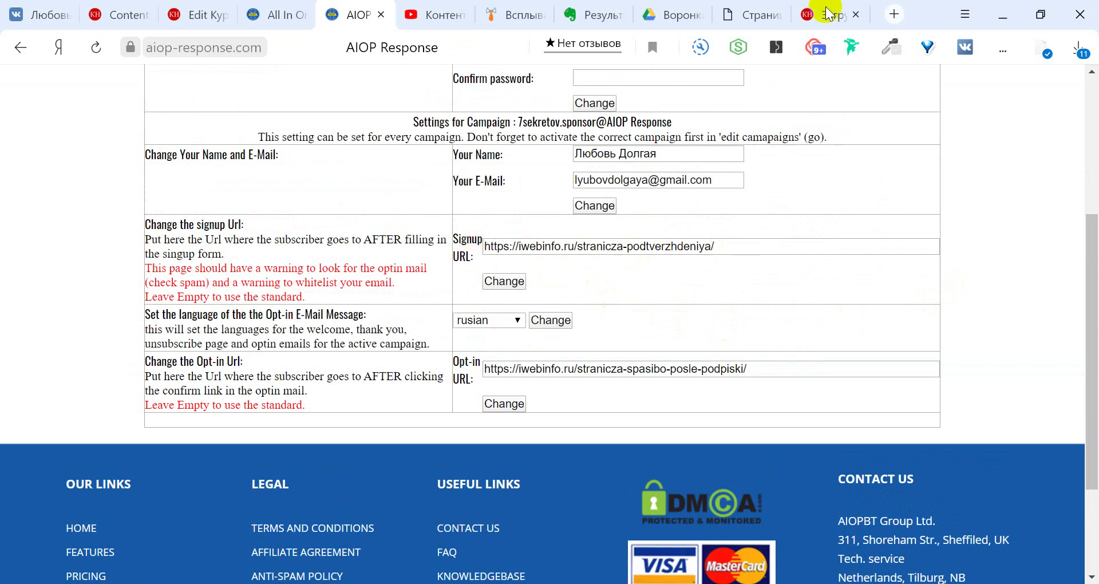
- Switch to the vzletfinans WordPress page list and copy the link address of the page "Страница подтверждения"
left_click(749, 17)
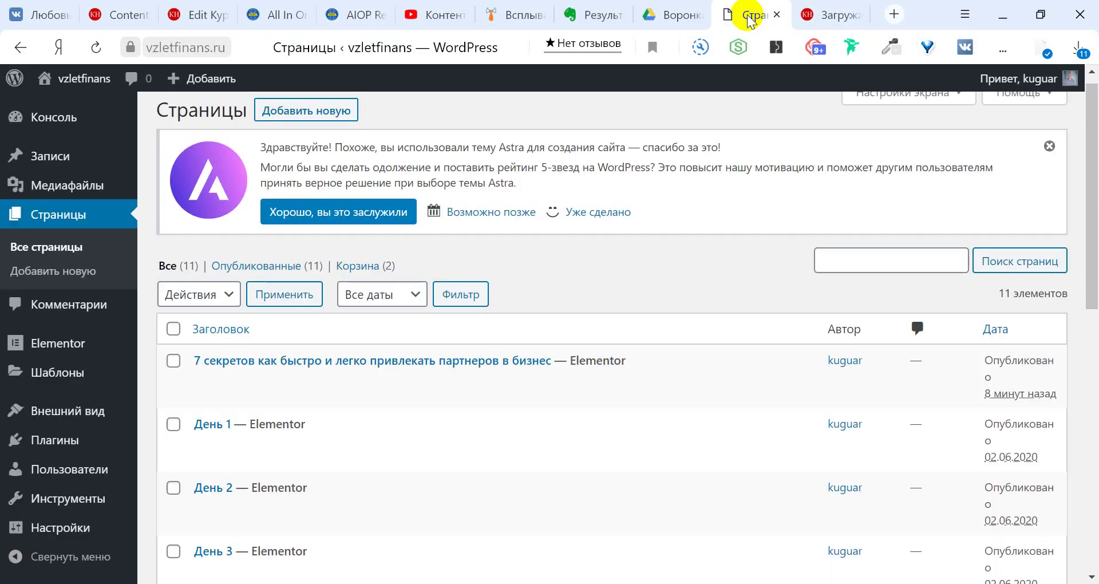
scroll(618, 242, "down", 5)
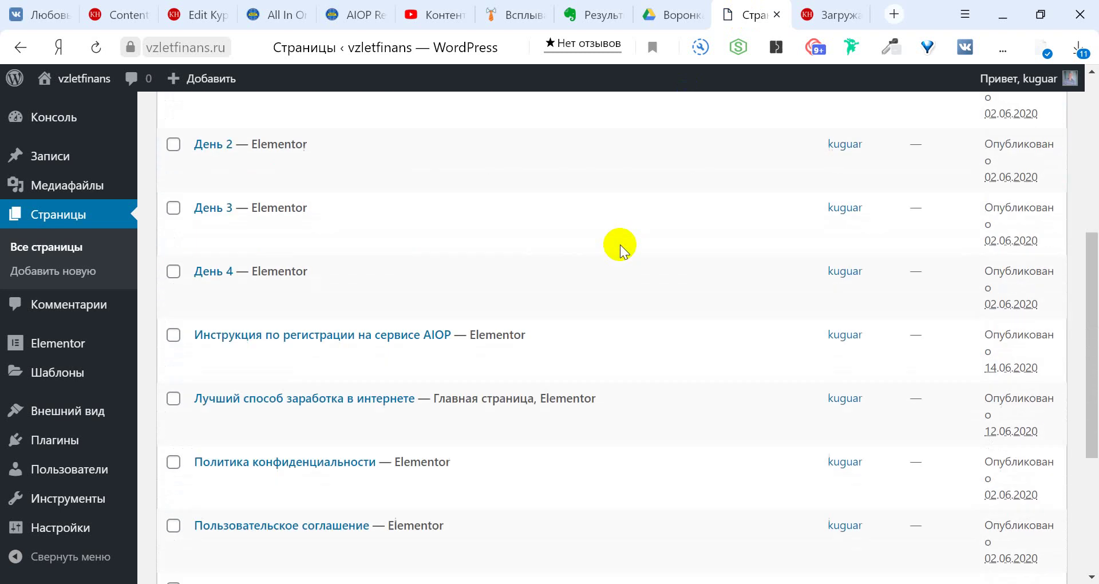
scroll(621, 249, "down", 3)
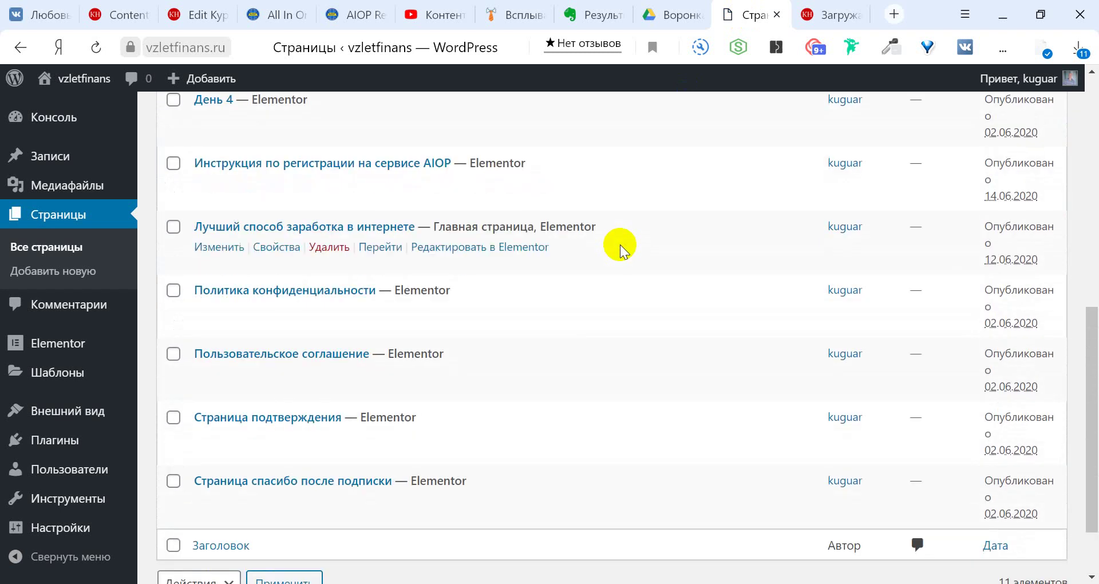
scroll(599, 265, "down", 2)
scroll(598, 264, "up", 4)
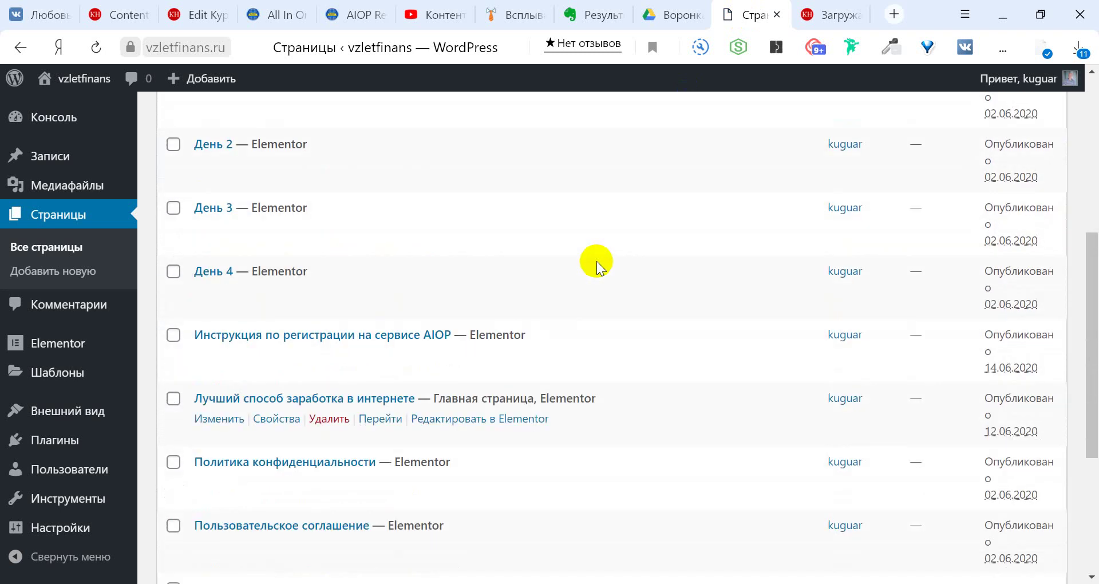
scroll(597, 261, "down", 3)
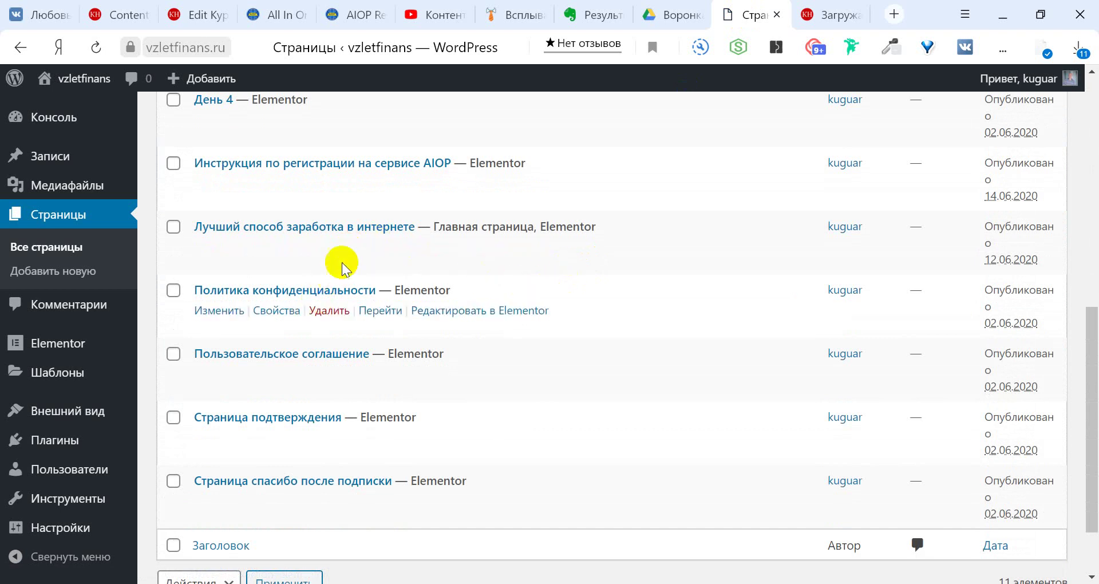
scroll(344, 319, "down", 2)
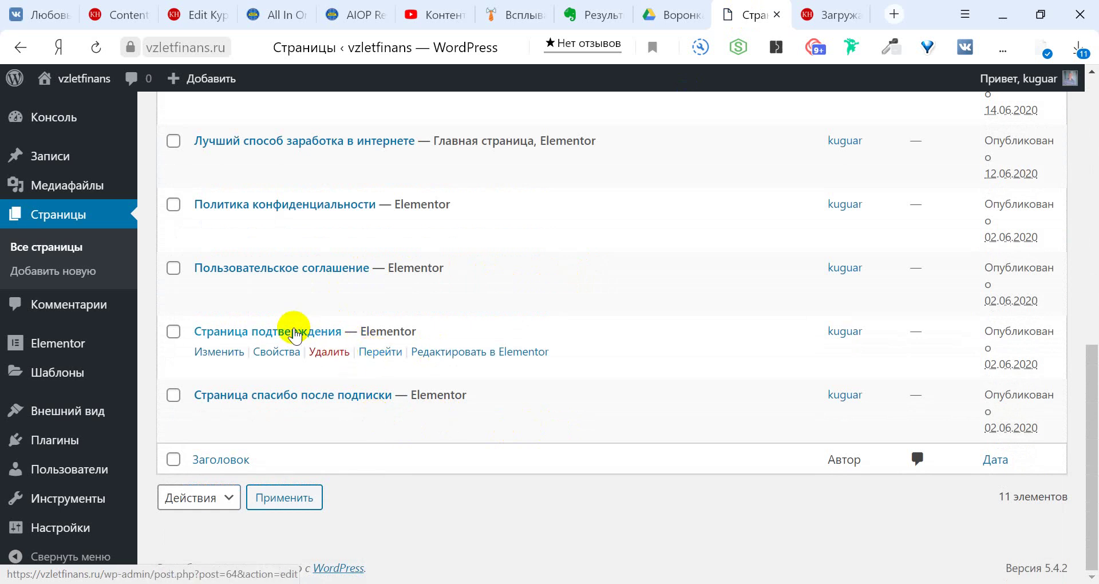
right_click(378, 354)
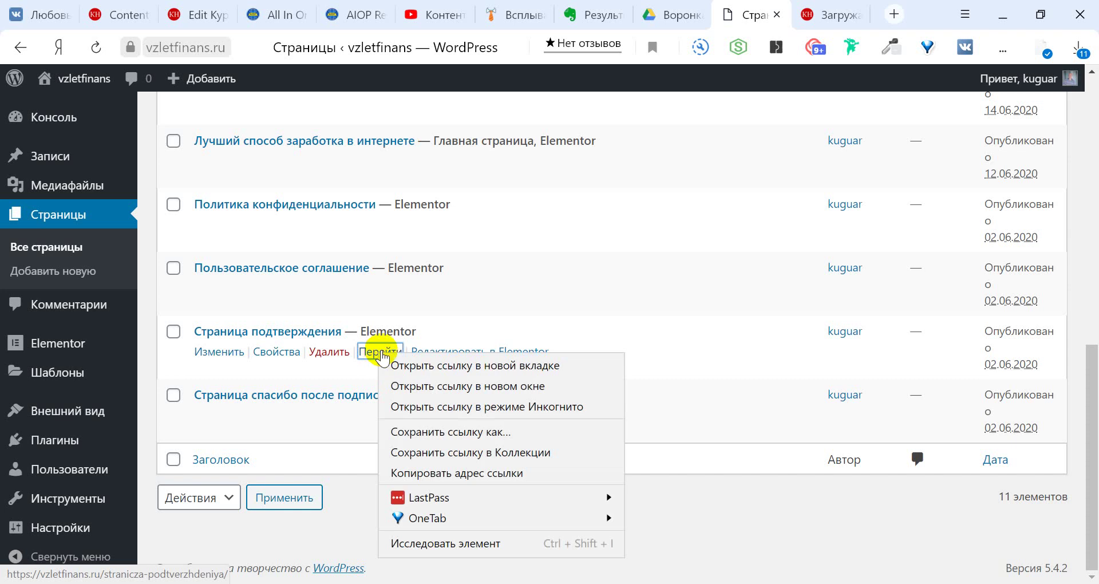
left_click(409, 479)
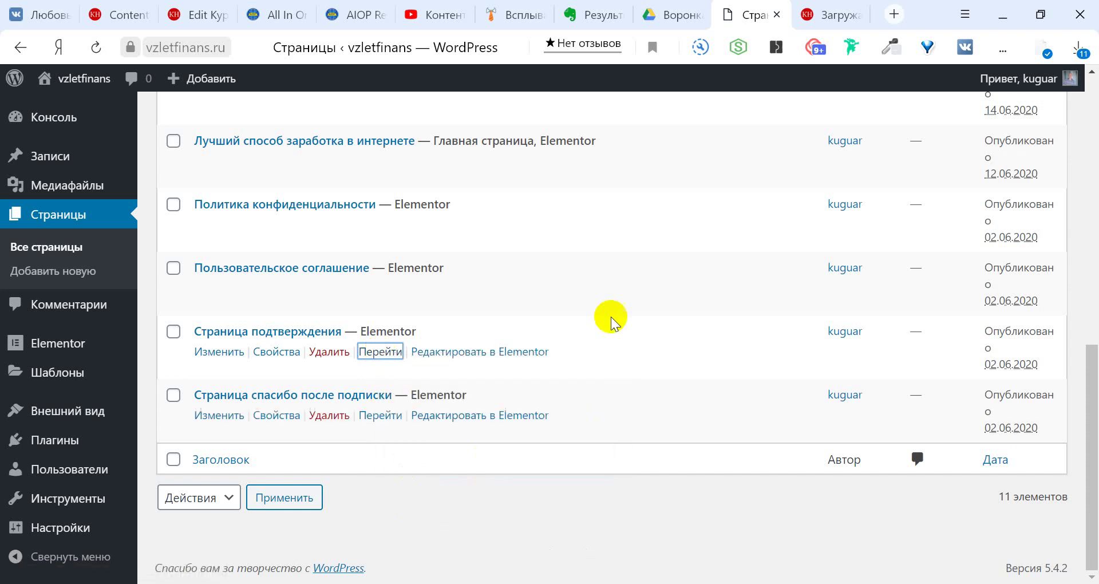
left_click(348, 16)
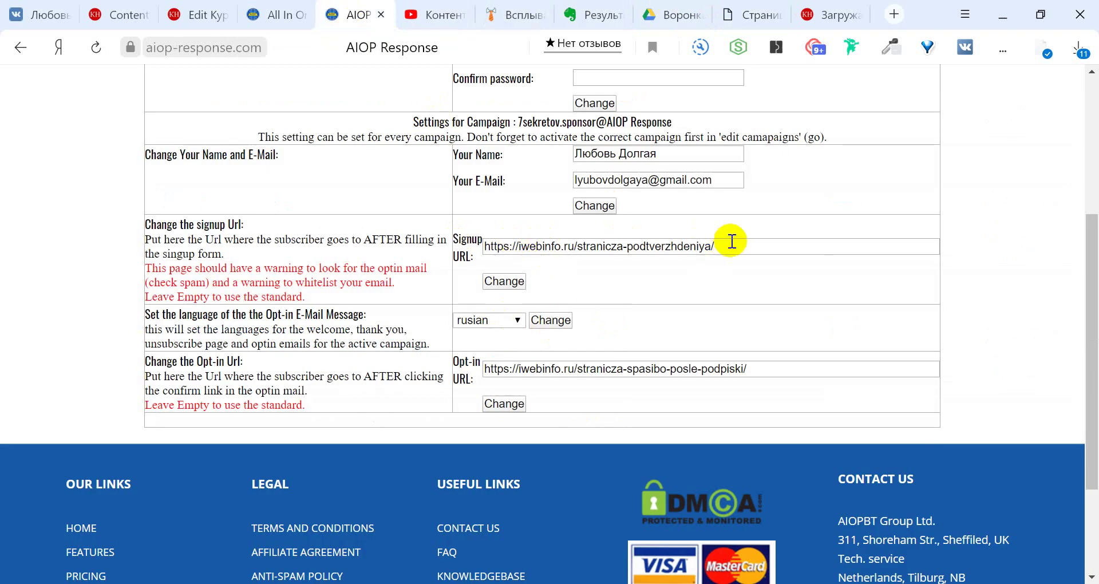
left_click_drag(731, 241, 477, 257)
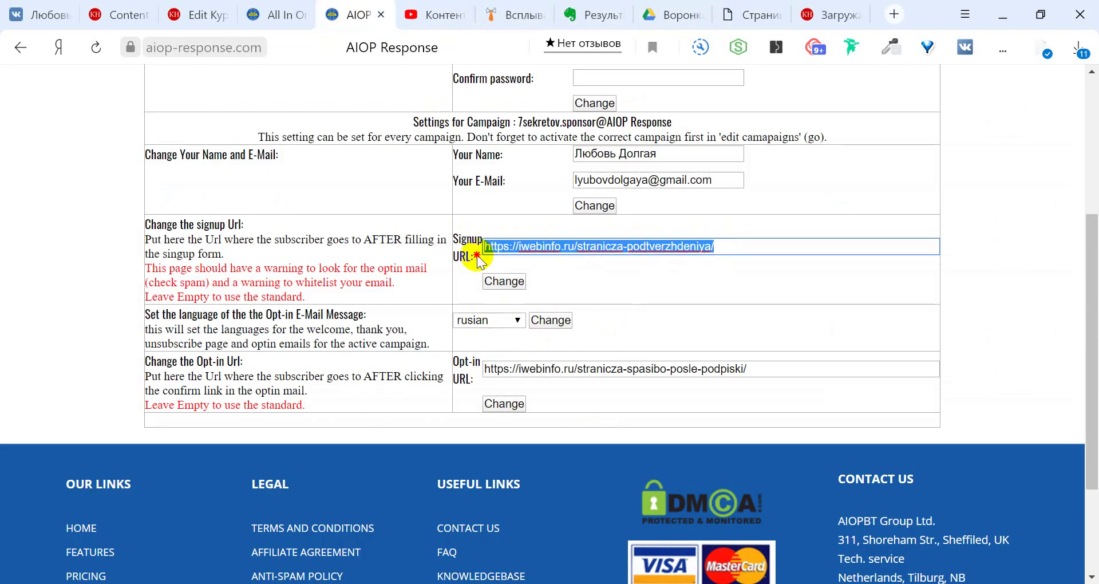
left_click(578, 296)
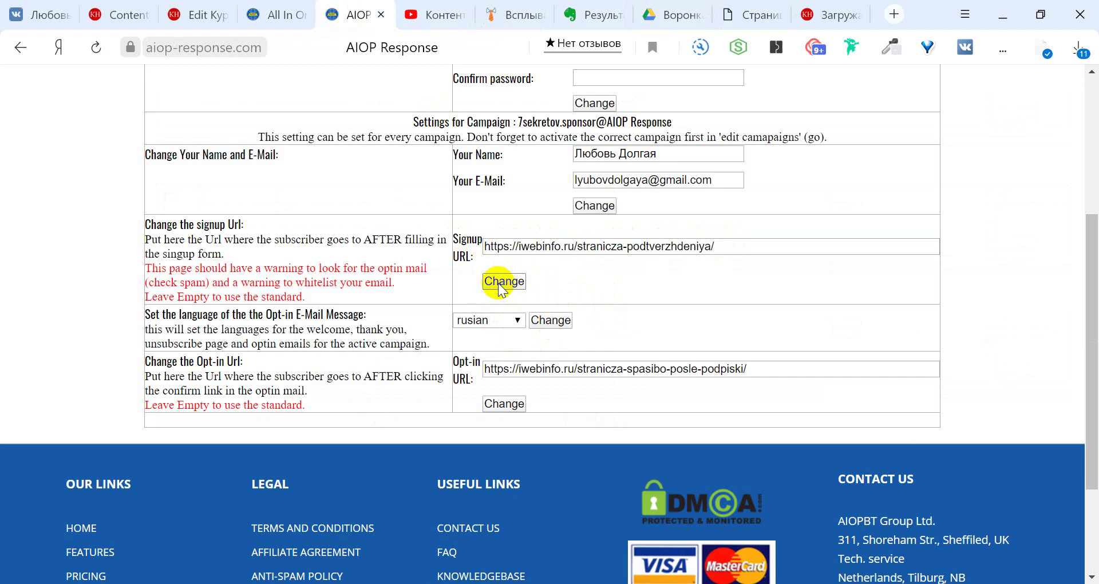
left_click(499, 284)
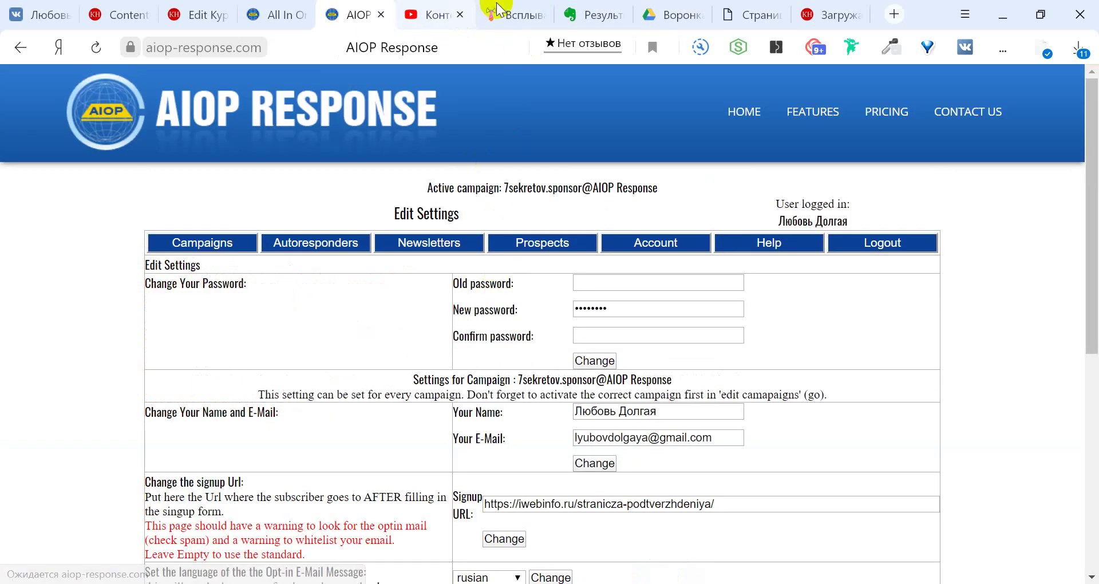
- Switch to the WordPress page list and copy the link address of the page "Страница спасибо после подписки"
mouse_move(733, 19)
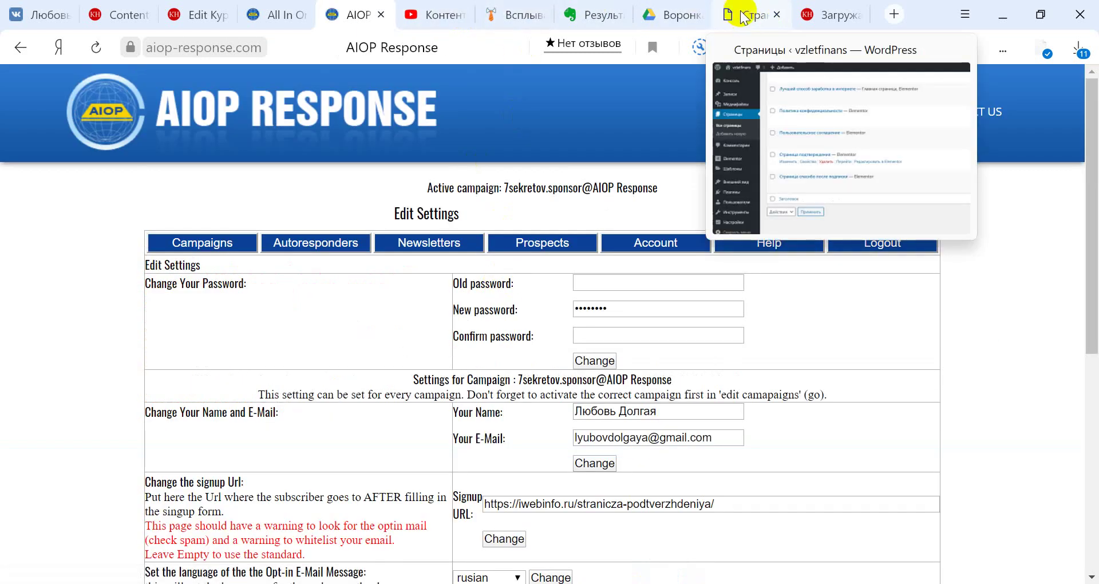
left_click(742, 17)
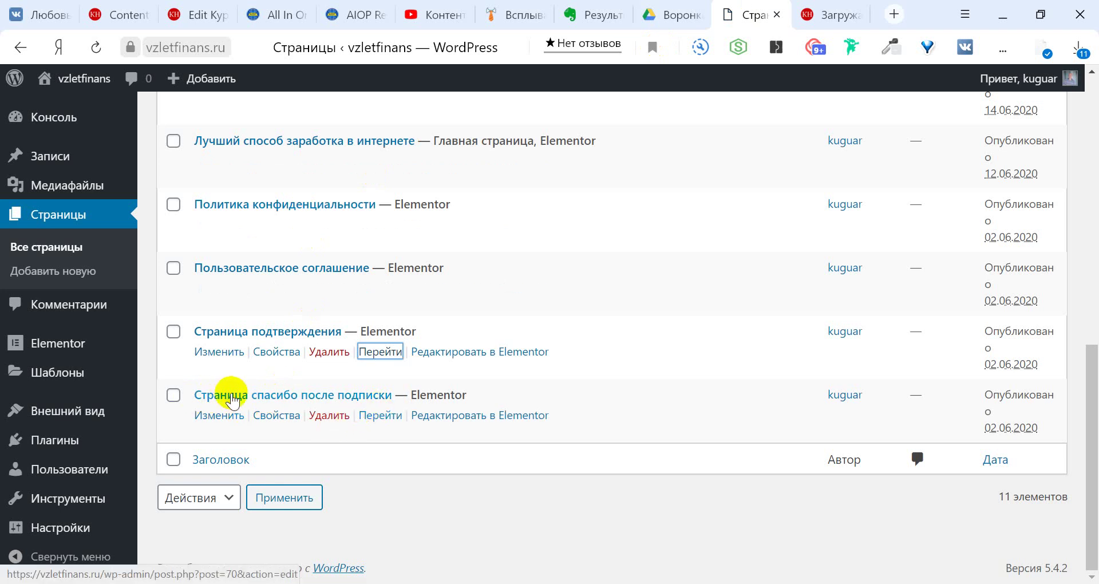
right_click(375, 420)
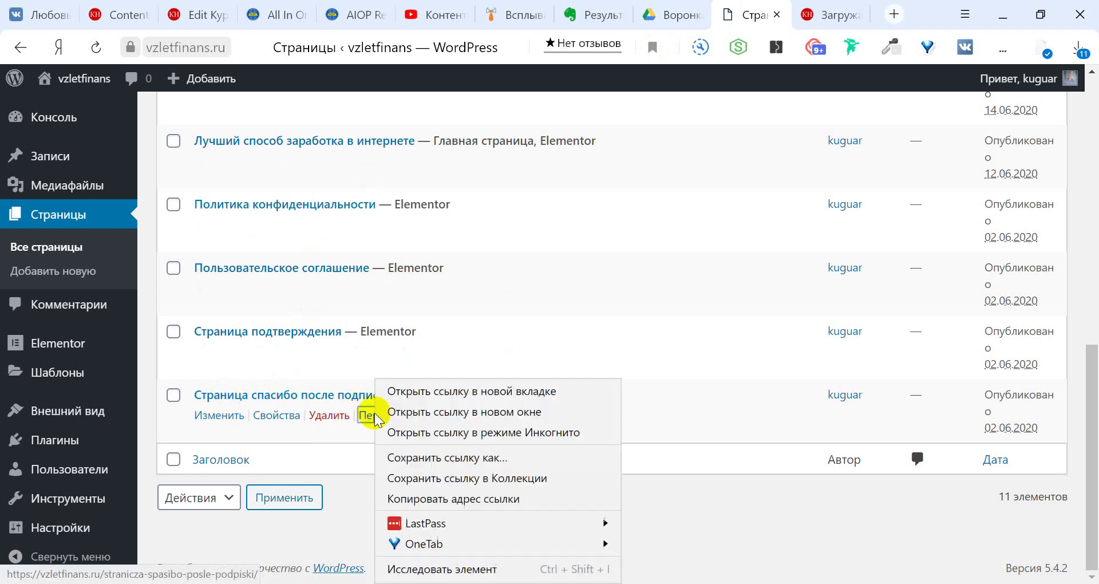
left_click(397, 501)
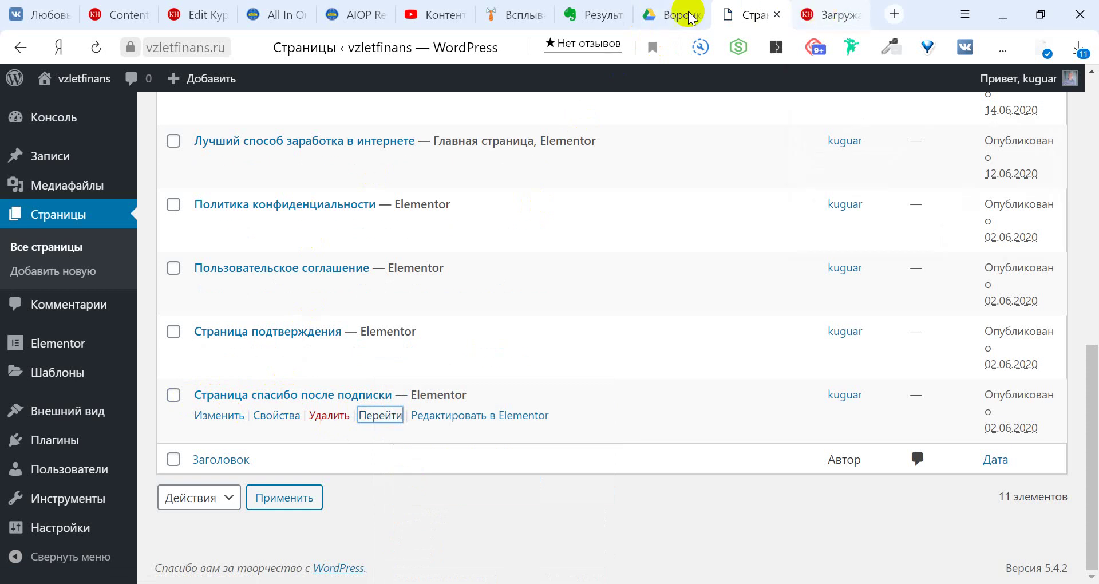
left_click(345, 18)
scroll(431, 429, "down", 5)
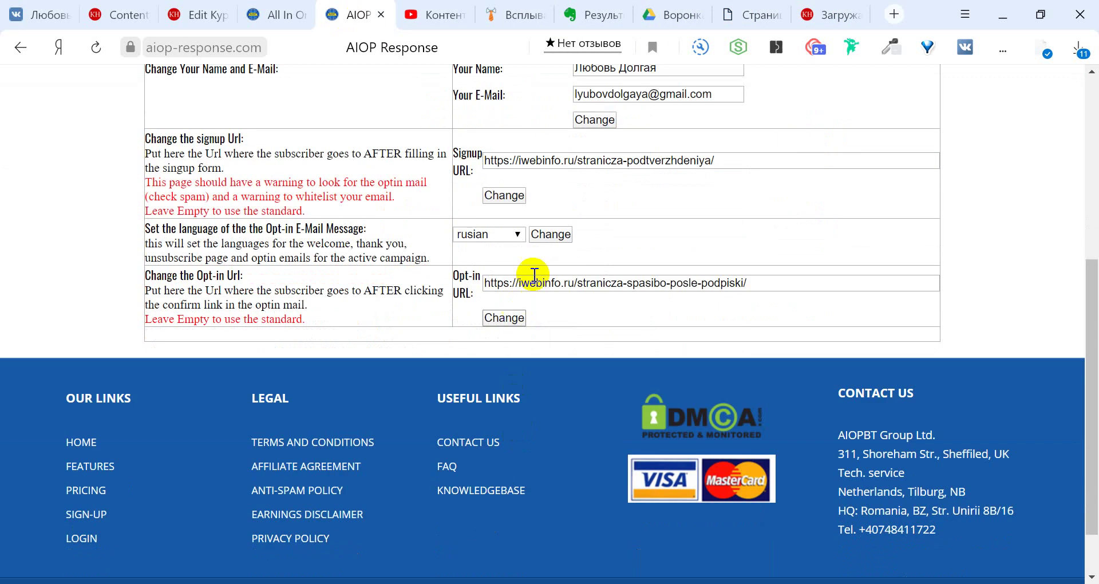
left_click_drag(779, 276, 475, 290)
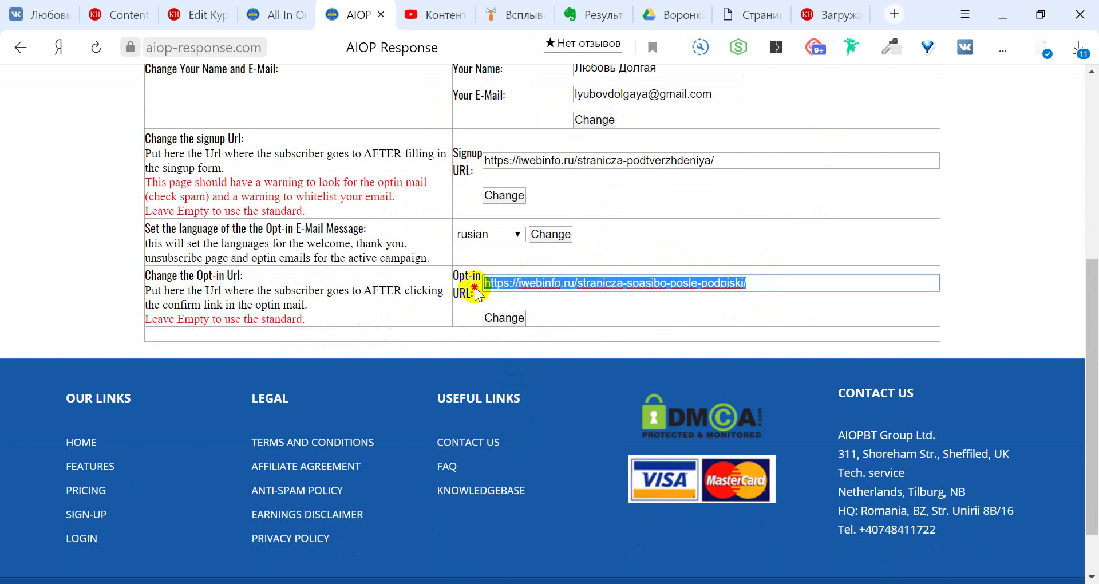
left_click(542, 282)
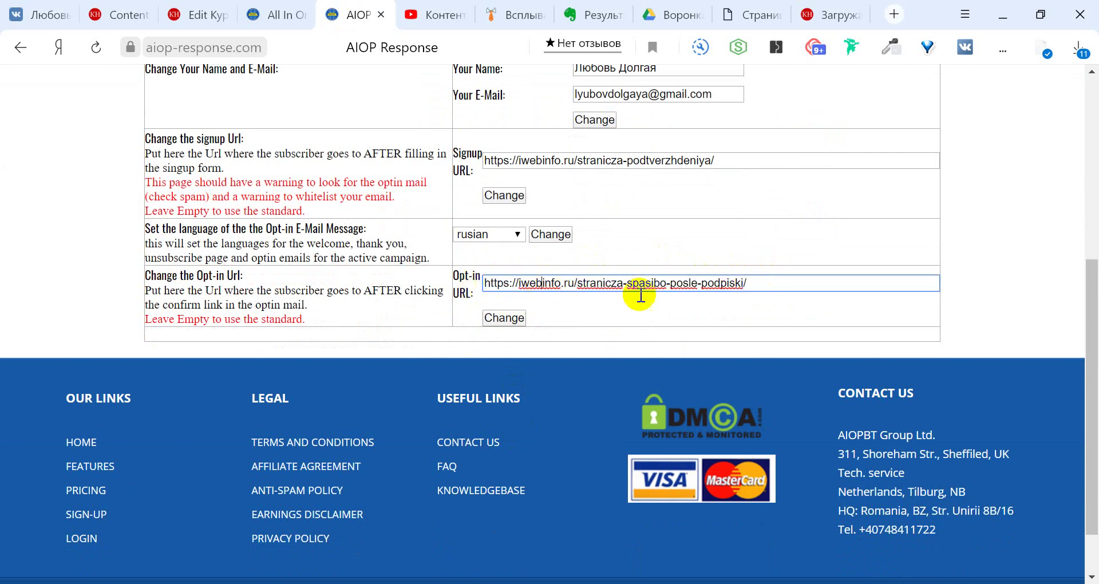
left_click(504, 318)
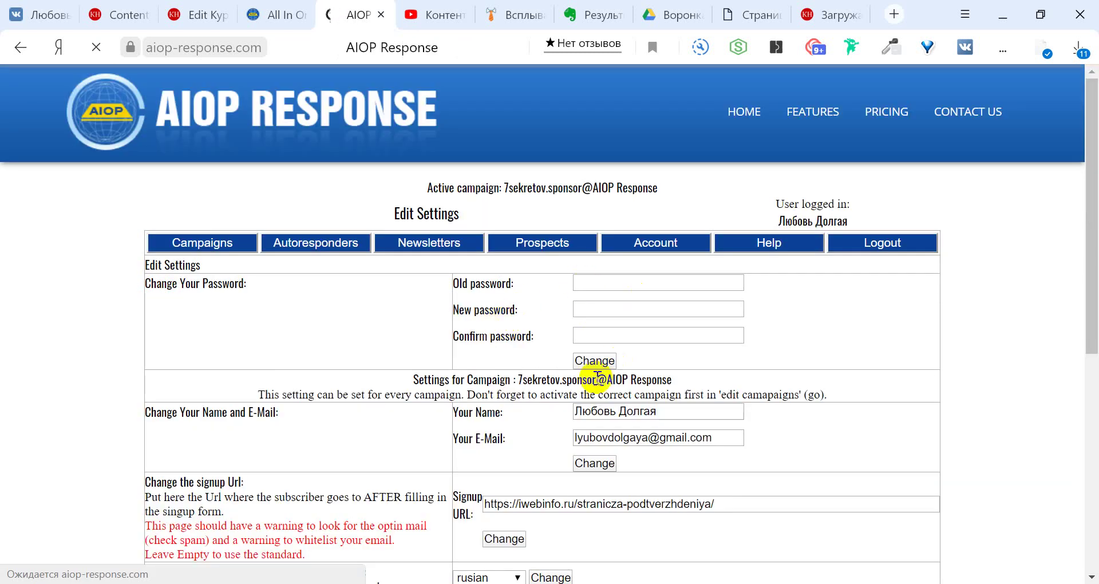
- Check the signup URL, opt-in URL and language entries in the campaign settings
scroll(581, 373, "down", 3)
scroll(438, 294, "up", 3)
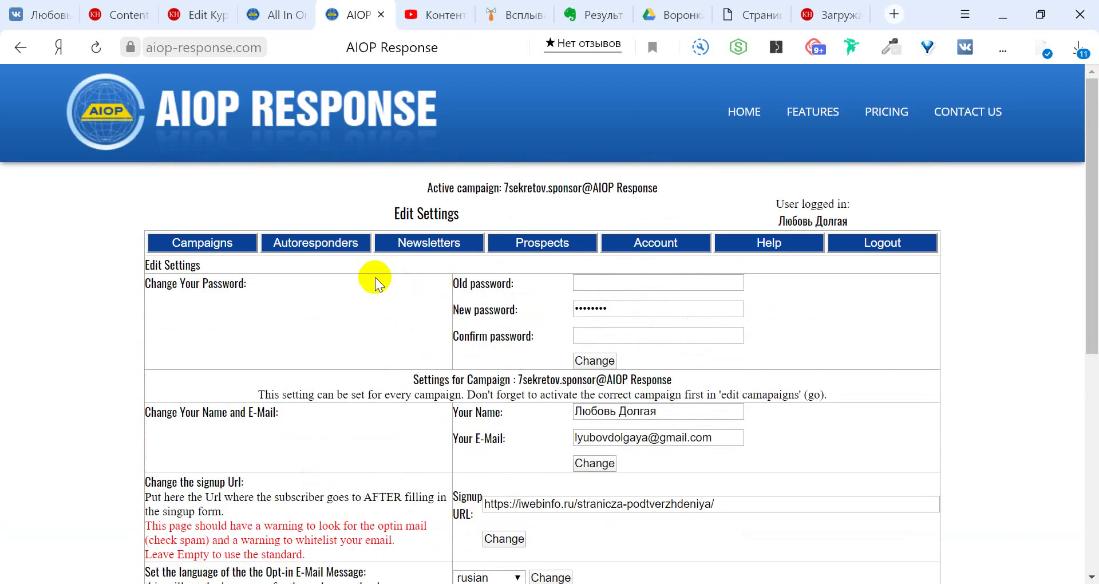
scroll(373, 278, "down", 2)
scroll(572, 366, "down", 3)
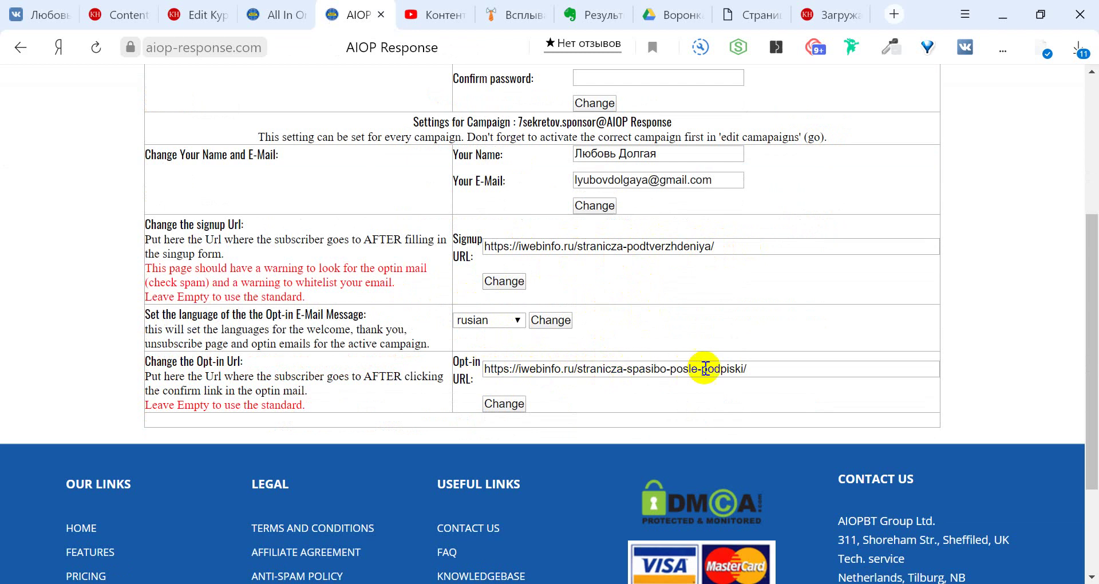
scroll(647, 384, "up", 5)
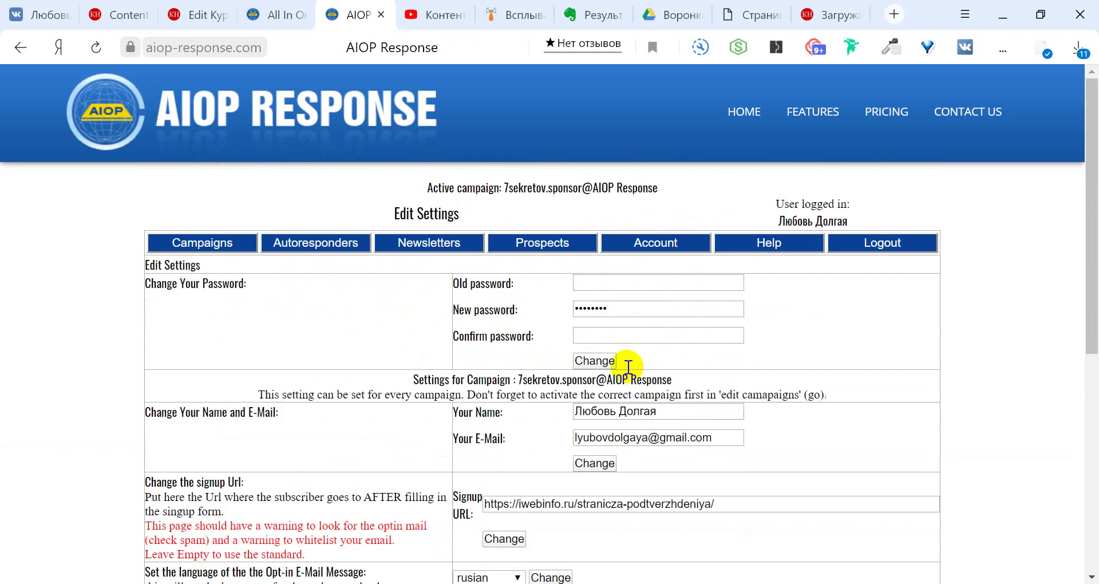
mouse_move(322, 245)
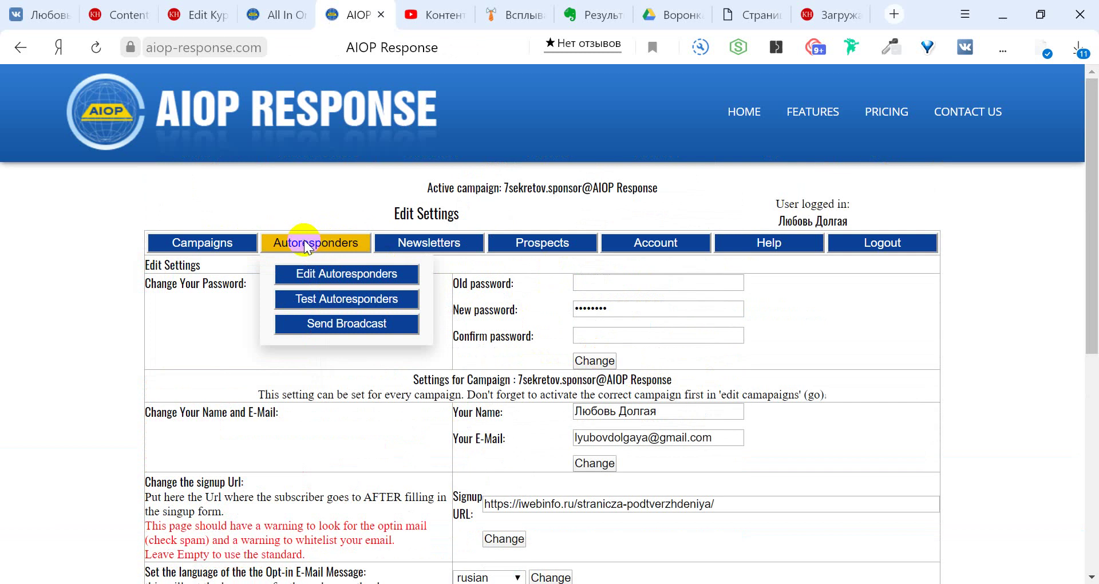
mouse_move(545, 243)
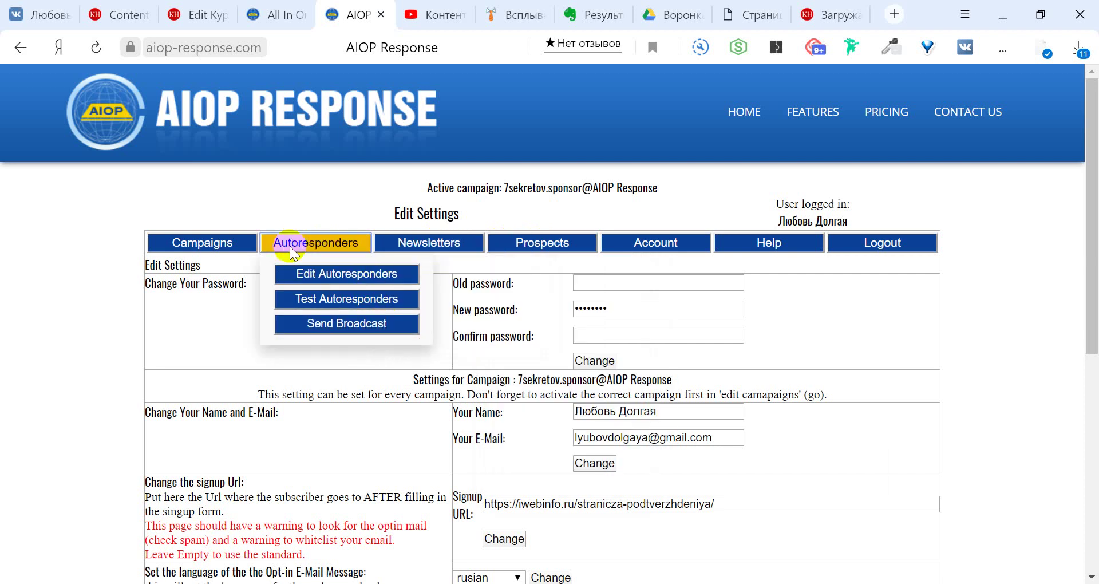
- Go back to the list of all campaigns and decline saving the site login to LastPass
mouse_move(204, 243)
left_click(205, 275)
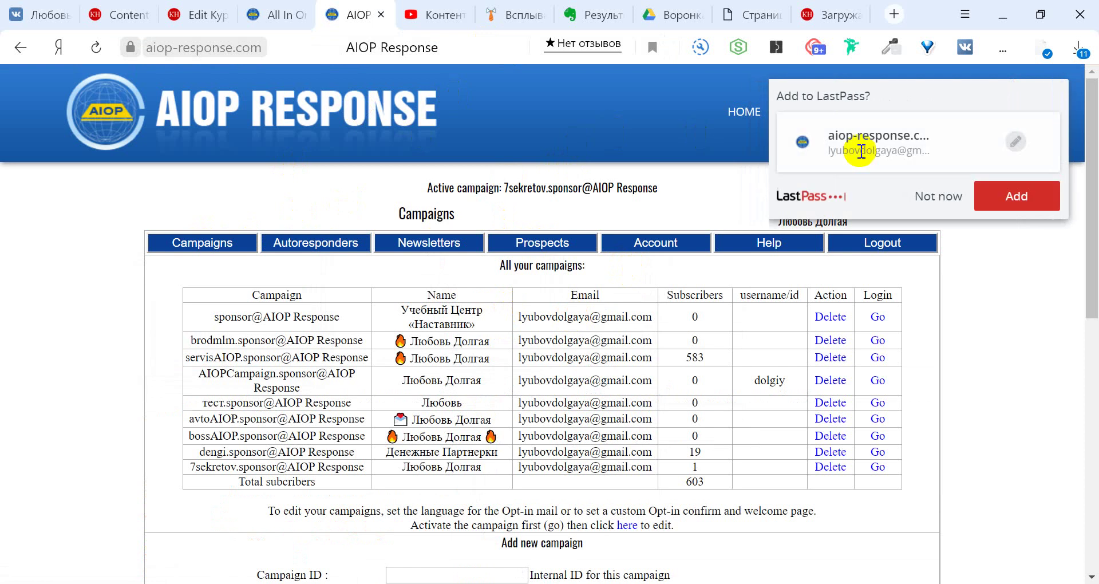
left_click(926, 192)
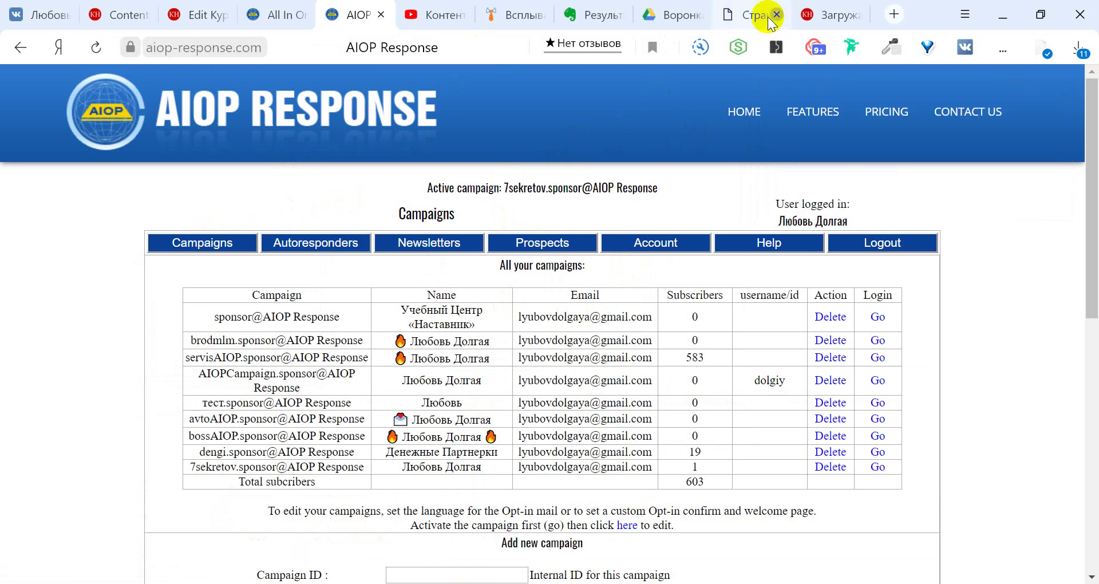
- Switch to the WordPress page list and open the page "7 секретов как быстро и легко привлекать партнеров в бизнес" in a new tab
left_click(747, 15)
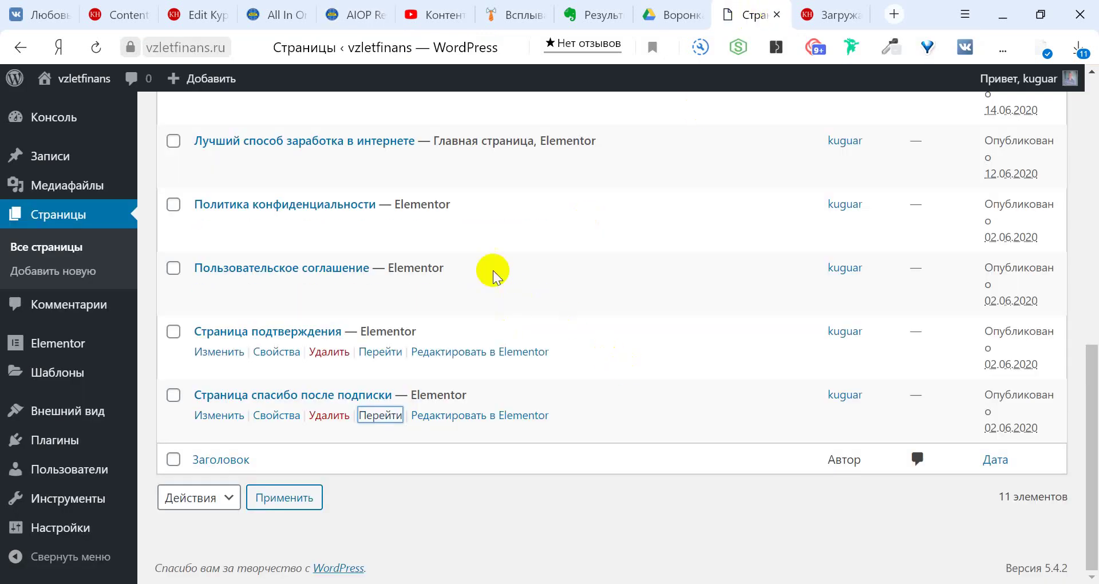
scroll(493, 270, "up", 7)
scroll(279, 236, "up", 2)
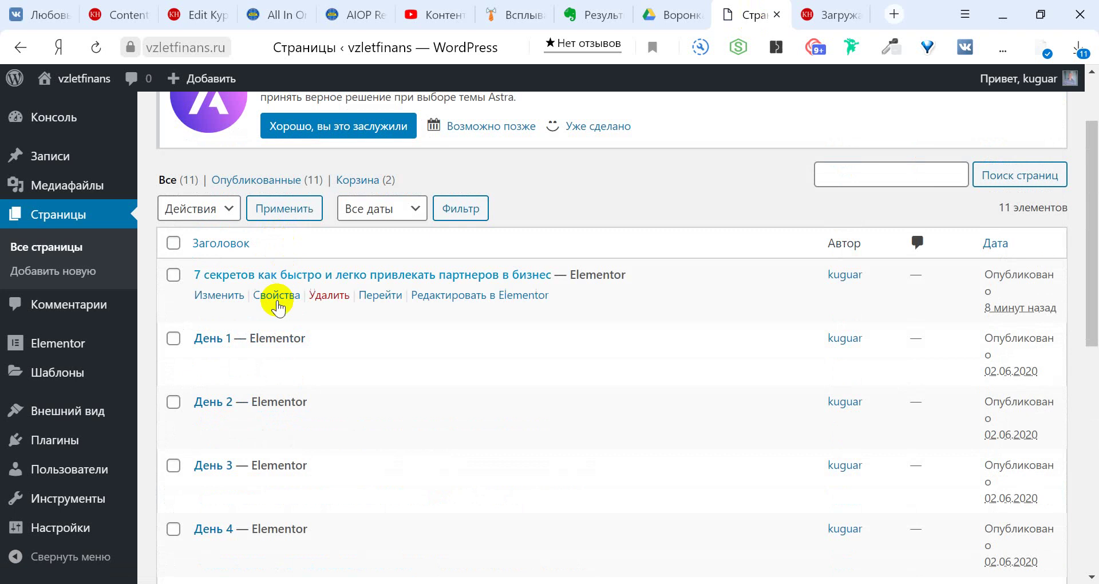
right_click(378, 302)
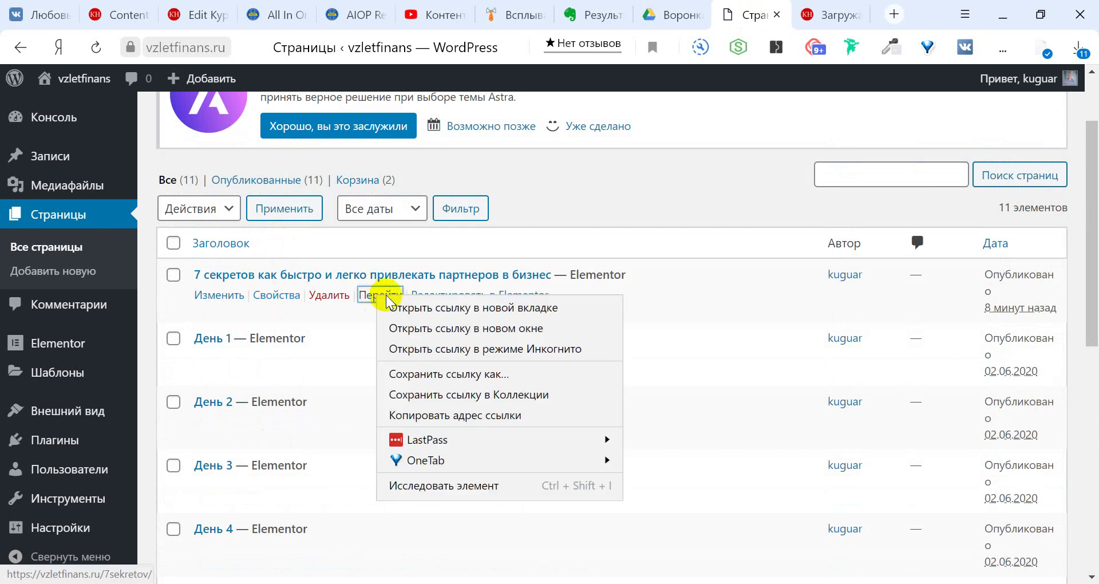
left_click(391, 308)
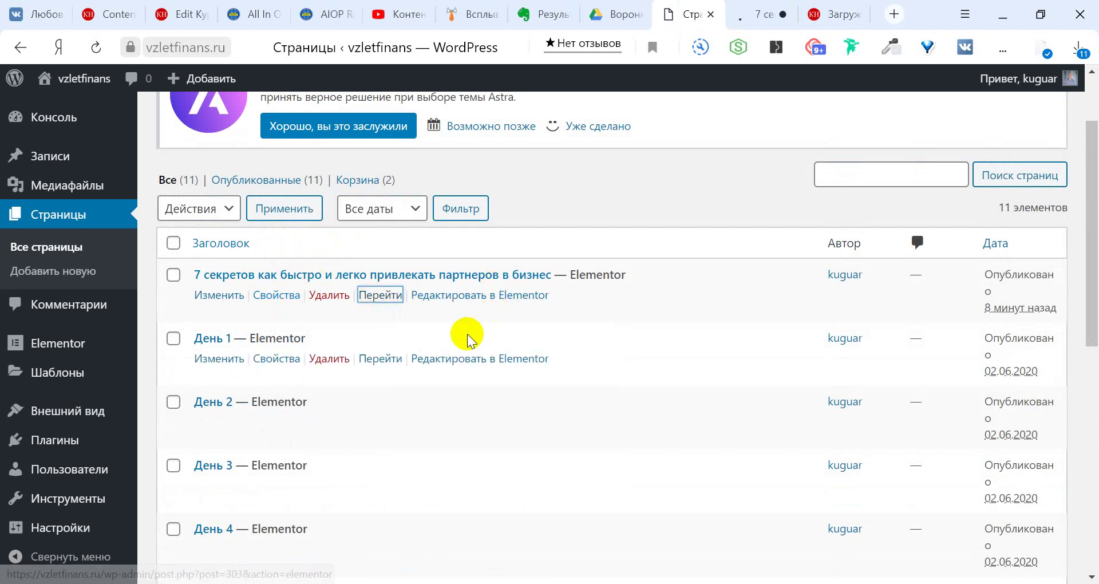
- Open the list of Elementor popup templates in WordPress
mouse_move(94, 386)
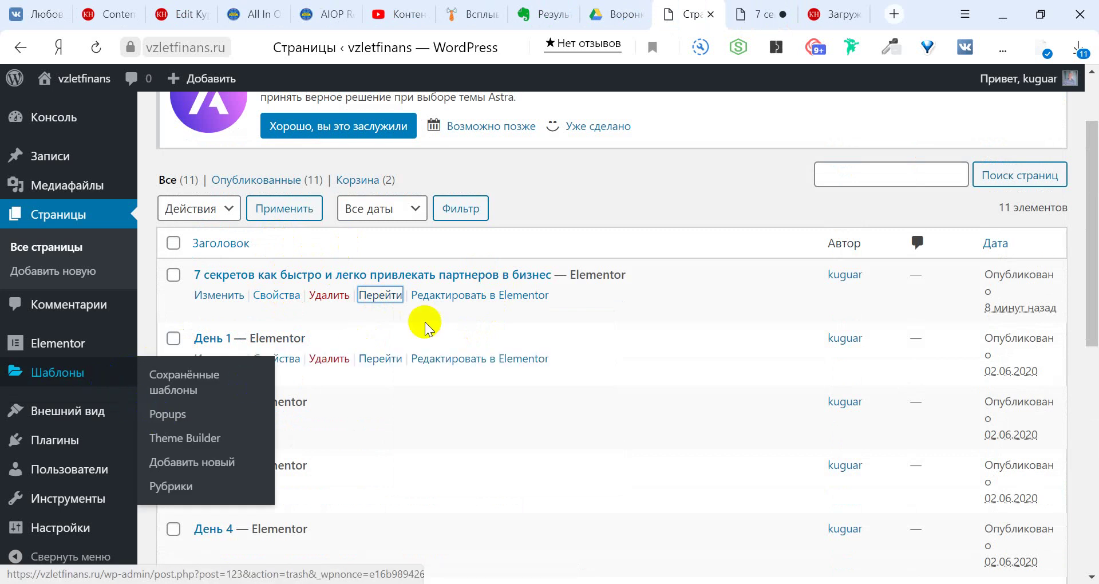
right_click(389, 304)
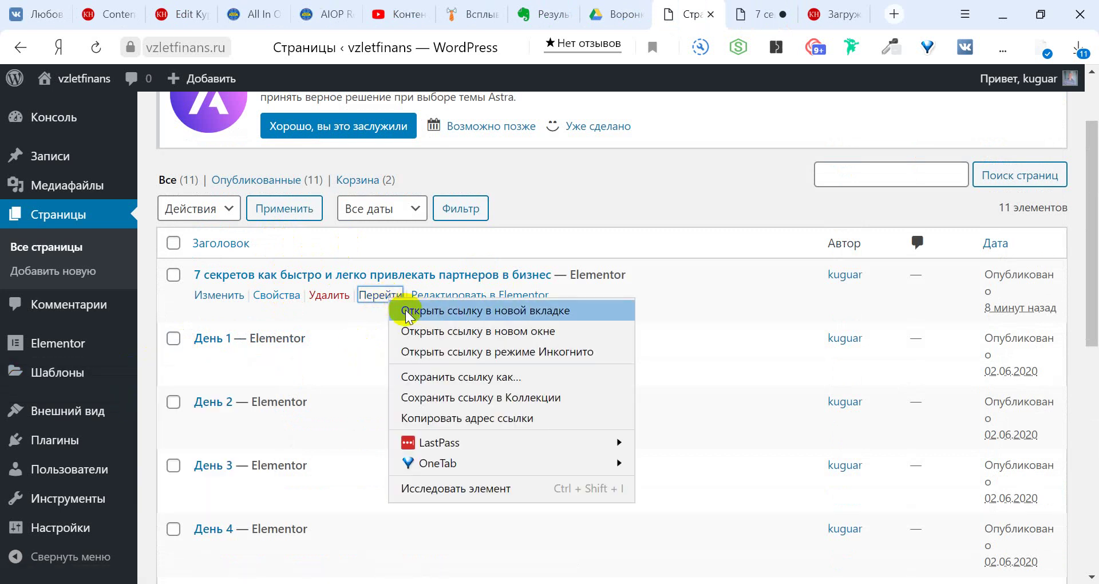
mouse_move(74, 349)
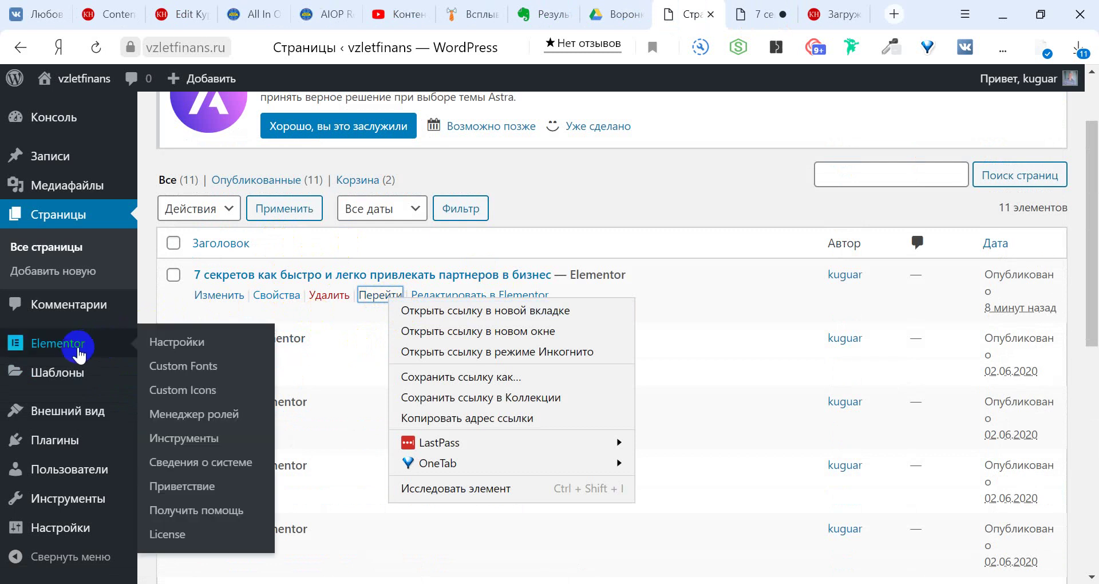
mouse_move(73, 372)
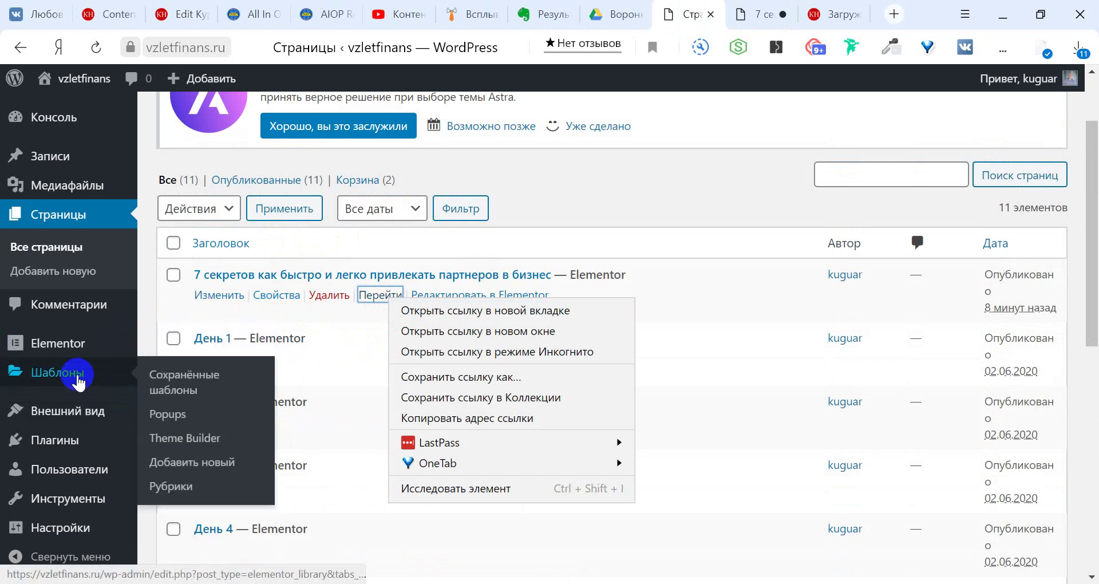
left_click(166, 416)
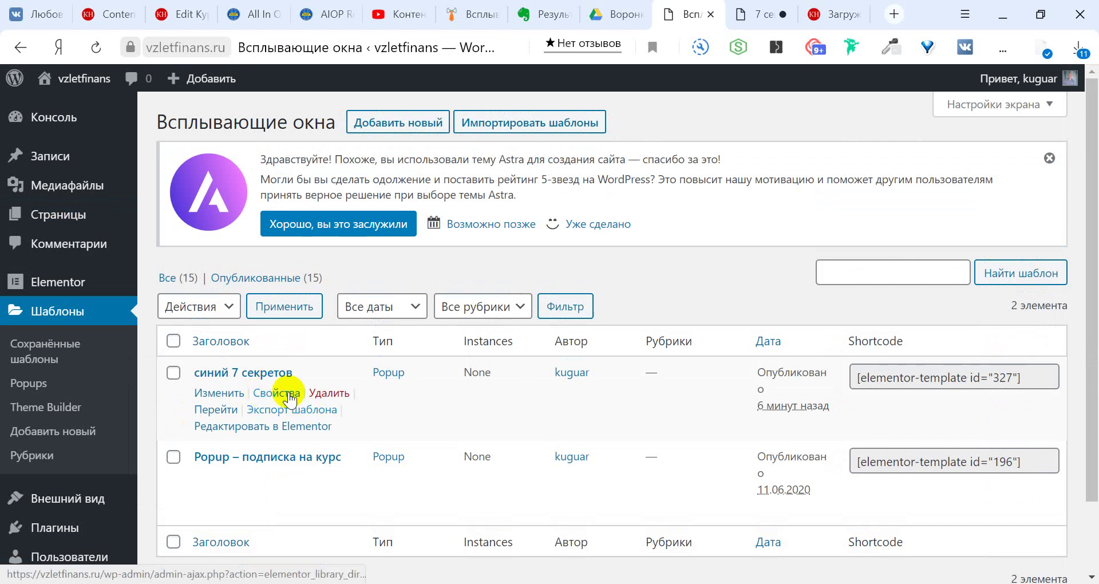
- Open the popup "синий 7 секретов" in the Elementor editor in a new tab and switch to it
scroll(290, 375, "down", 2)
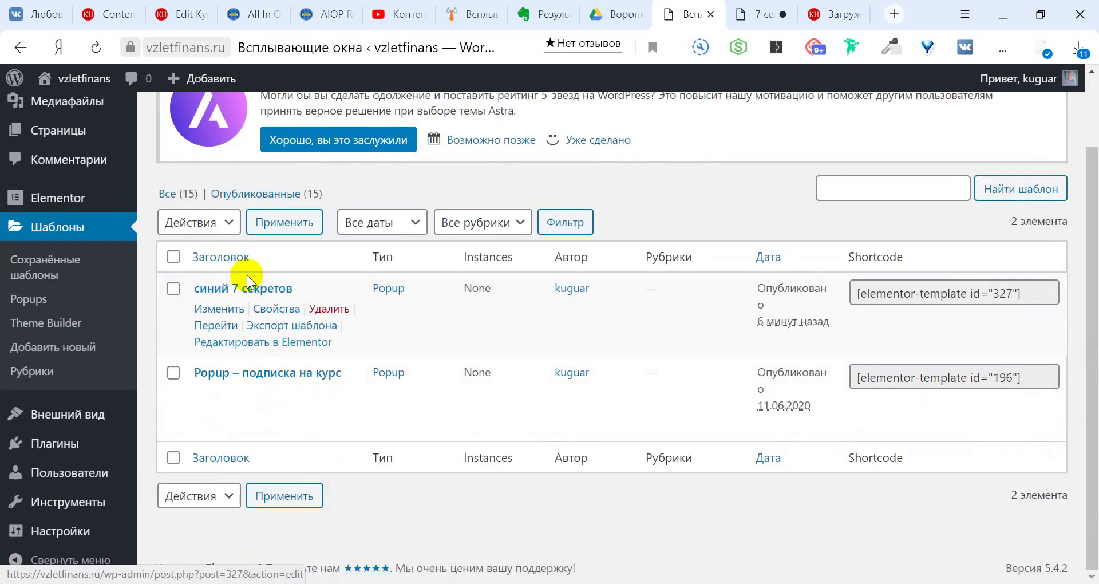
right_click(255, 351)
left_click(276, 359)
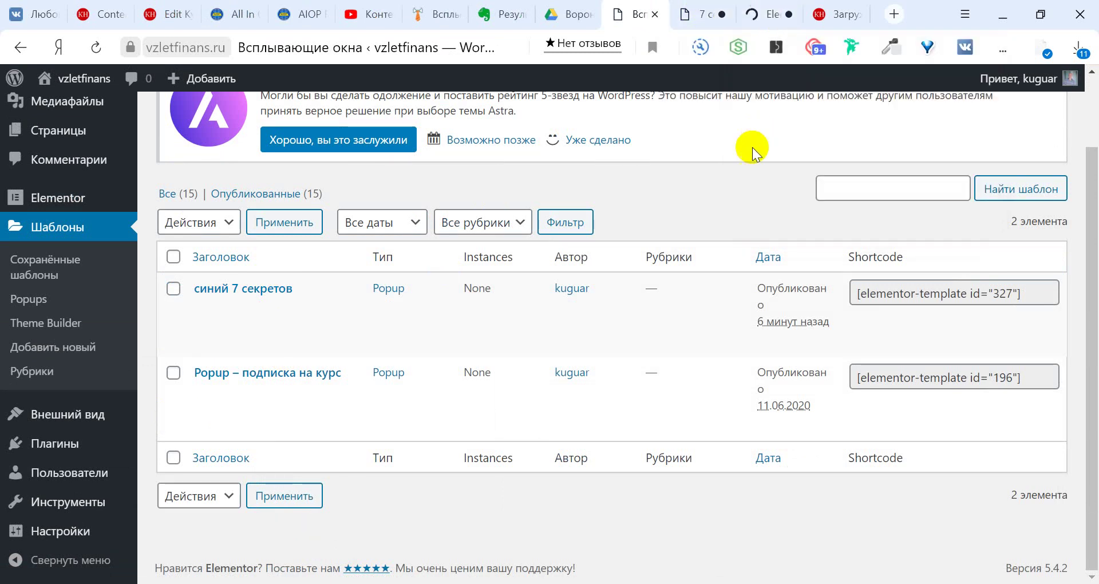
left_click(767, 15)
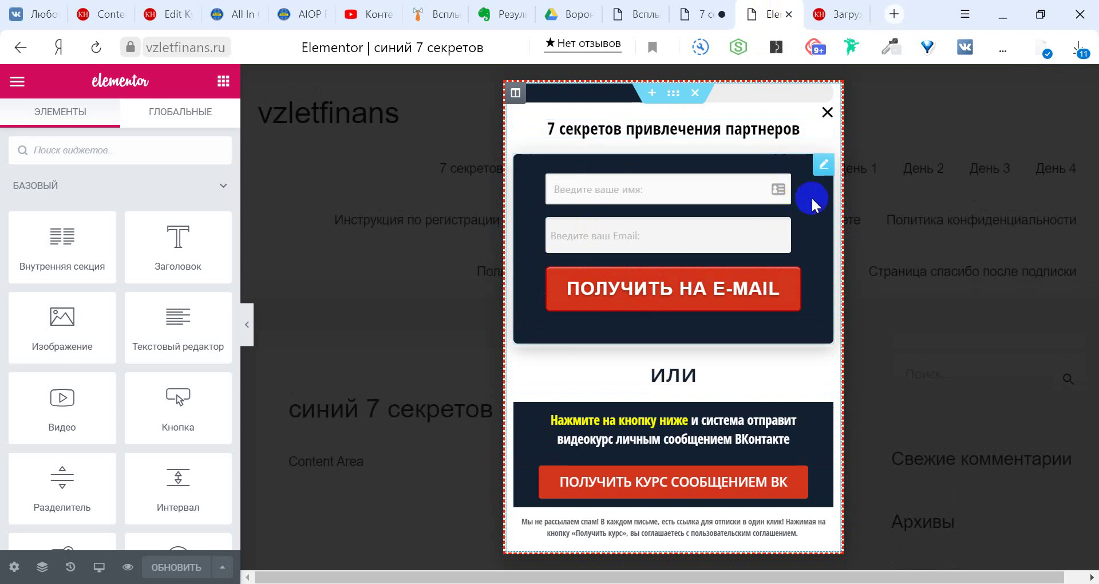
- Open the HTML code of the popup's email signup form for editing and locate the hidden user_id value
left_click(822, 166)
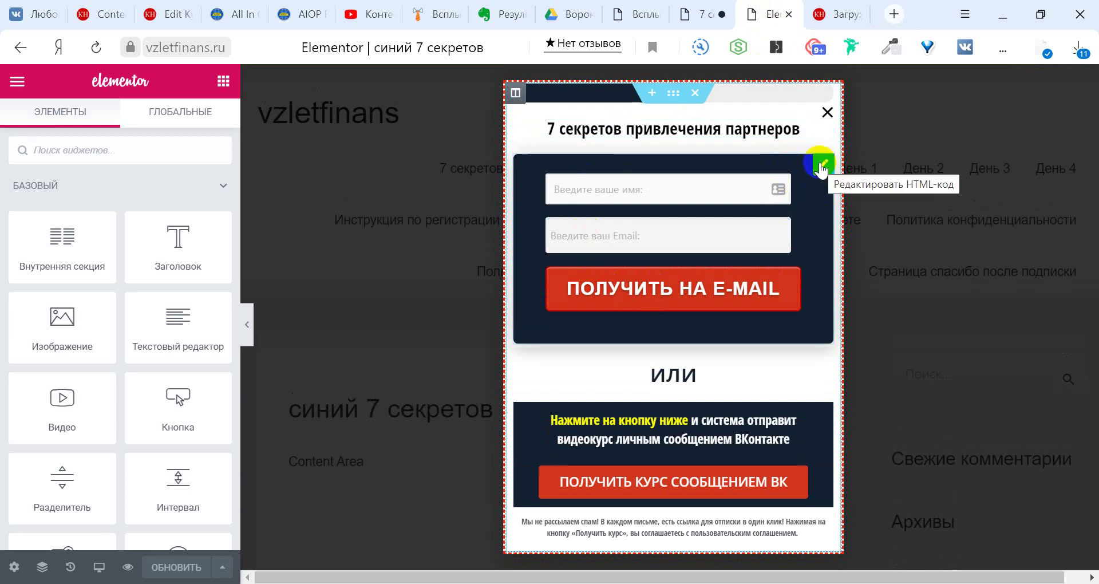
left_click(820, 164)
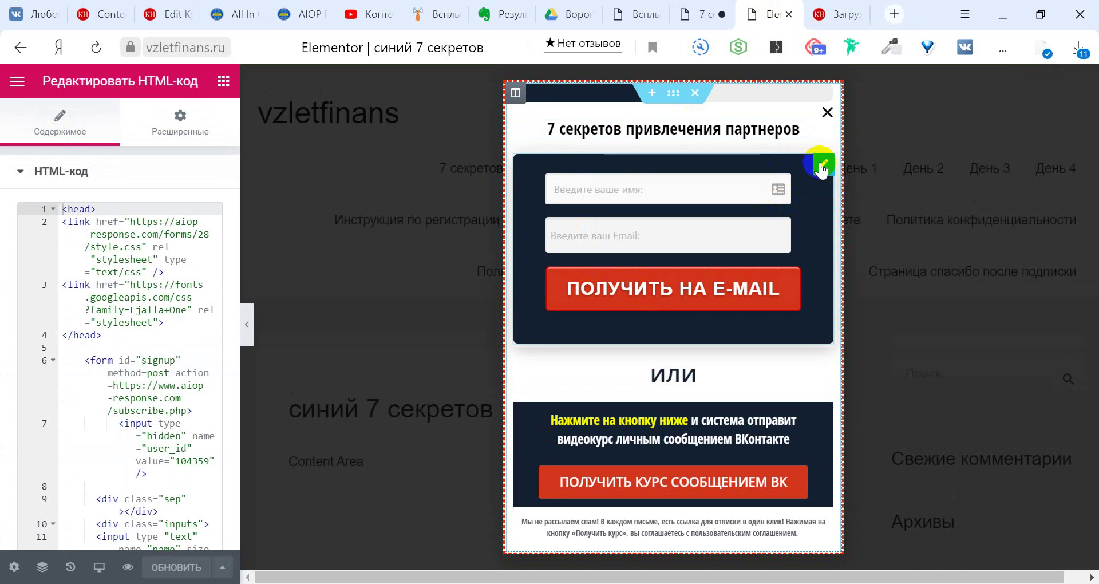
scroll(160, 309, "down", 5)
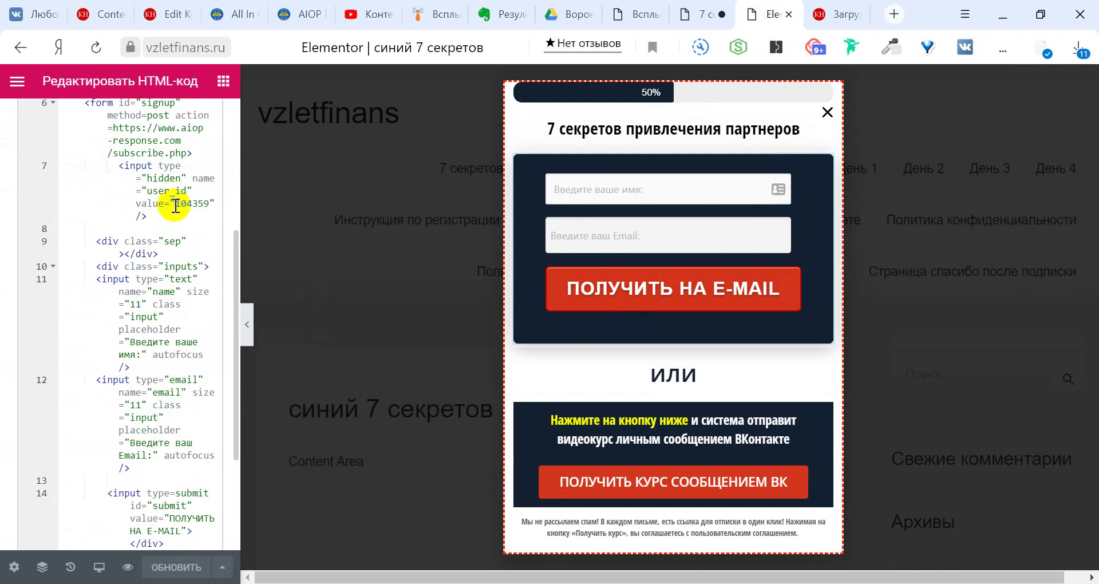
double_click(210, 204)
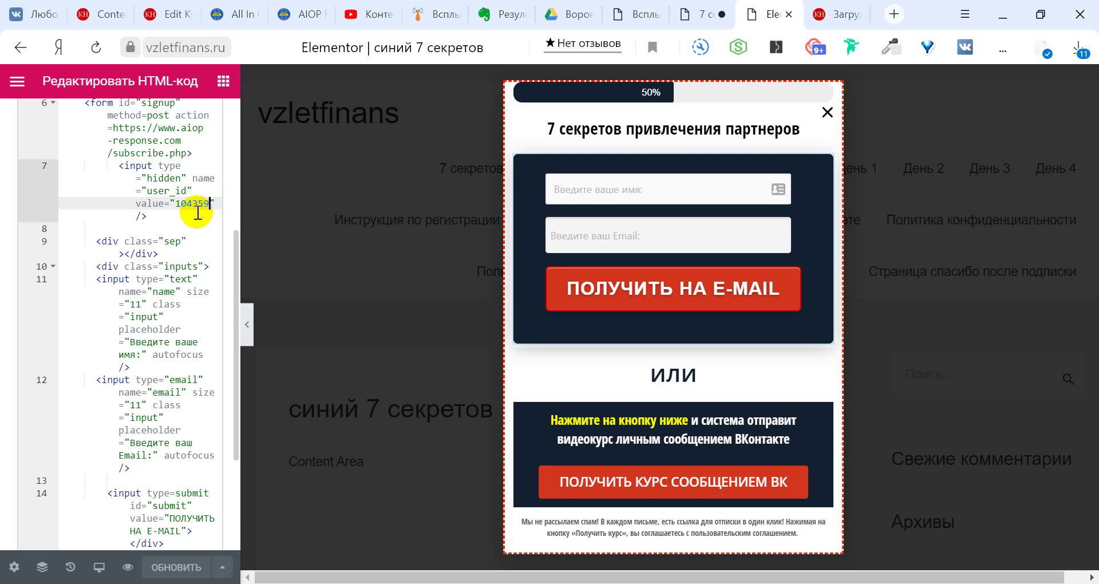
left_click_drag(180, 207, 213, 201)
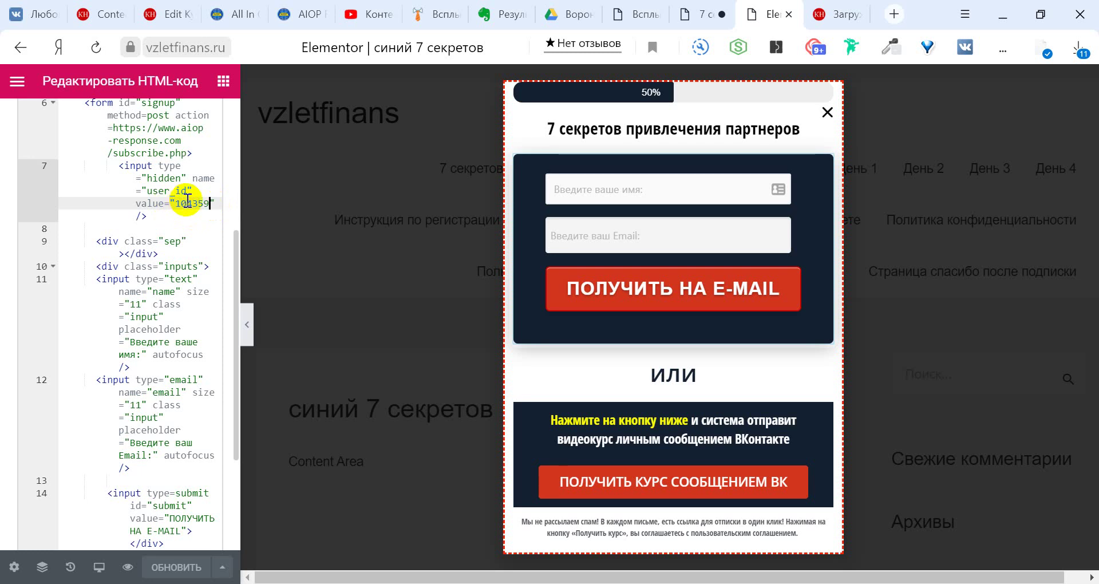
- Switch to AIOP Response, choose the 7sekretov campaign and select its Campaign ID on the HTML Form page
left_click(293, 13)
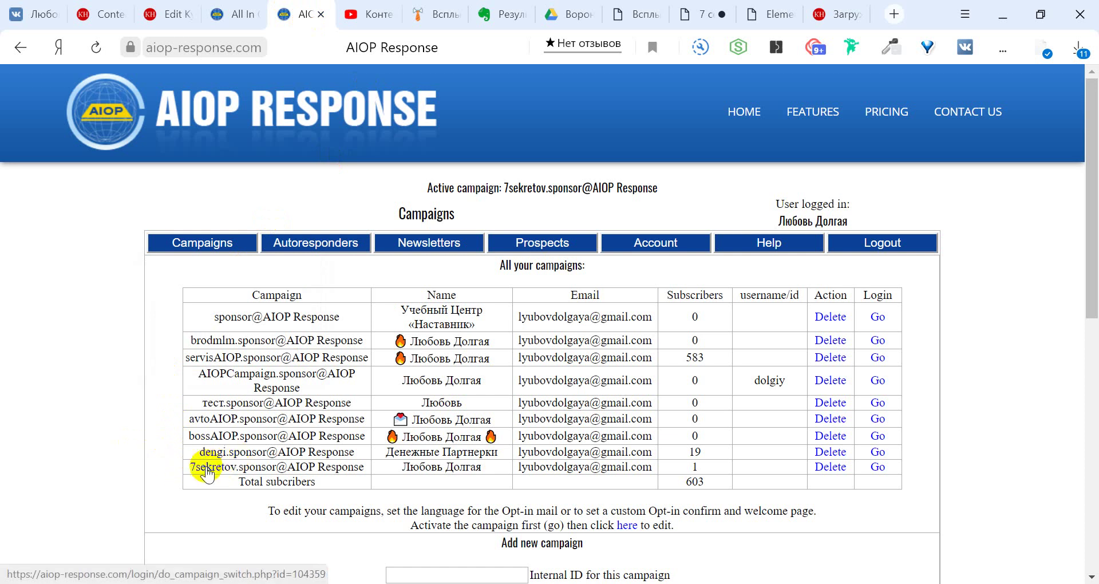
left_click(875, 467)
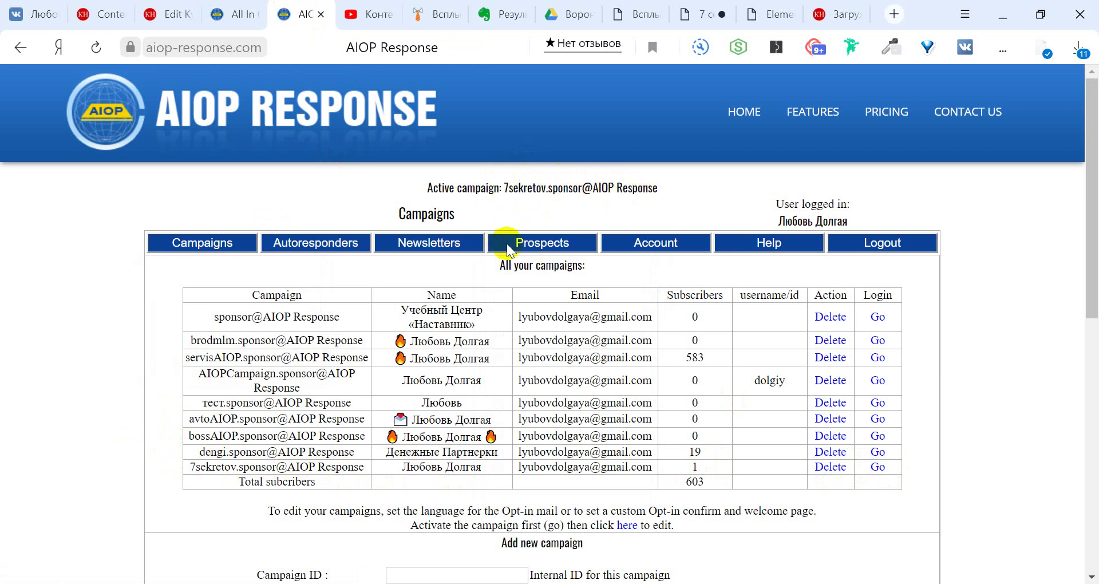
left_click(529, 246)
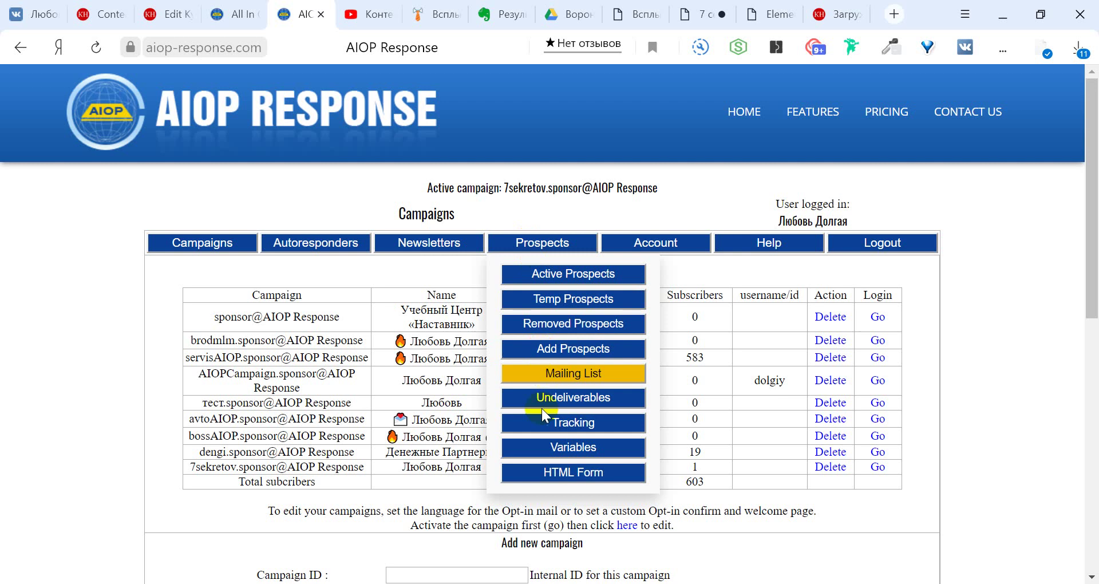
left_click(547, 474)
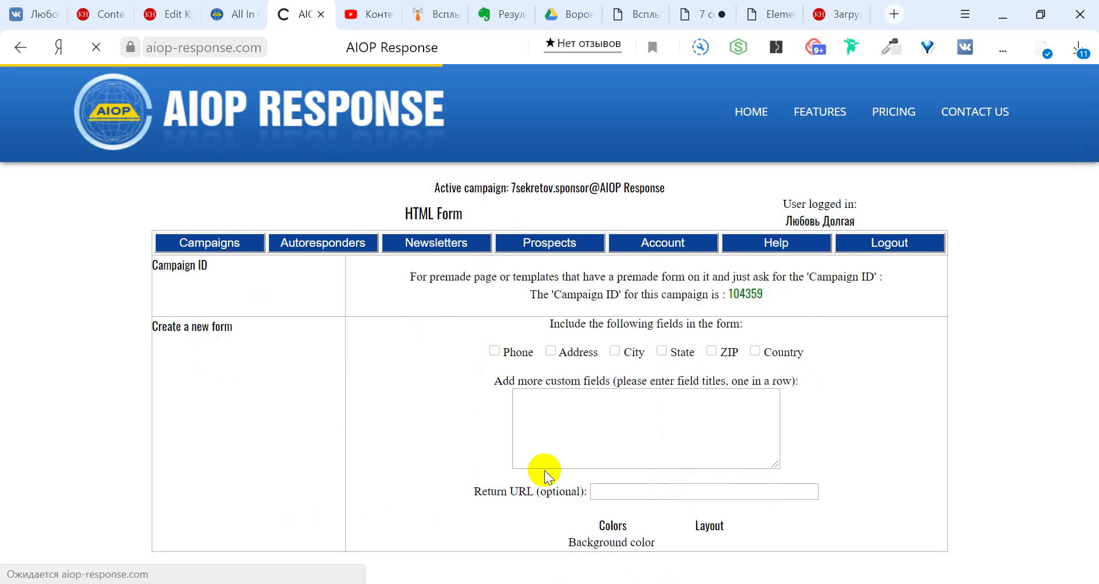
double_click(753, 293)
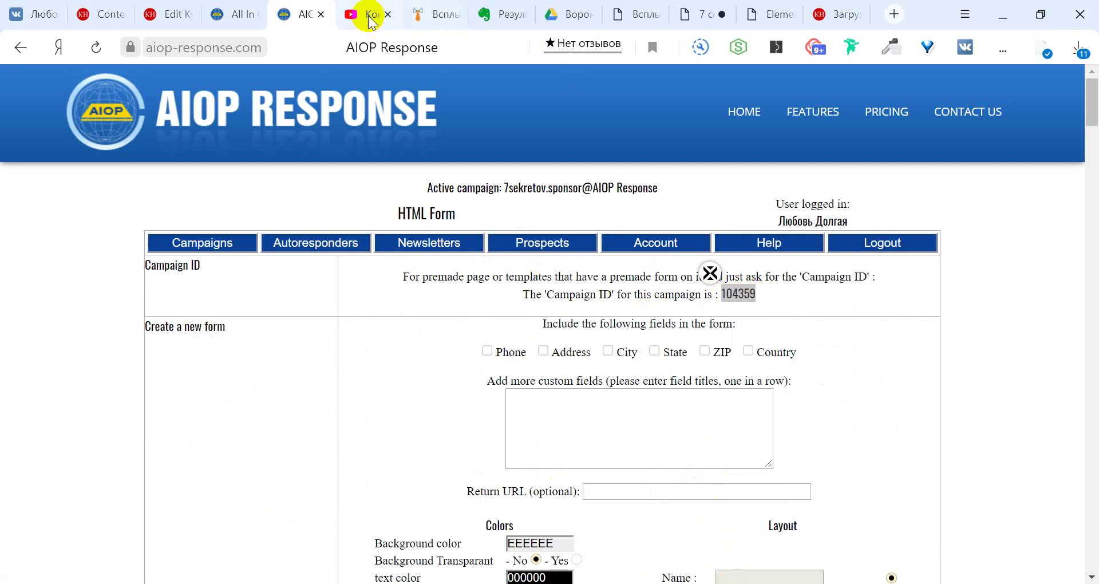
left_click(774, 15)
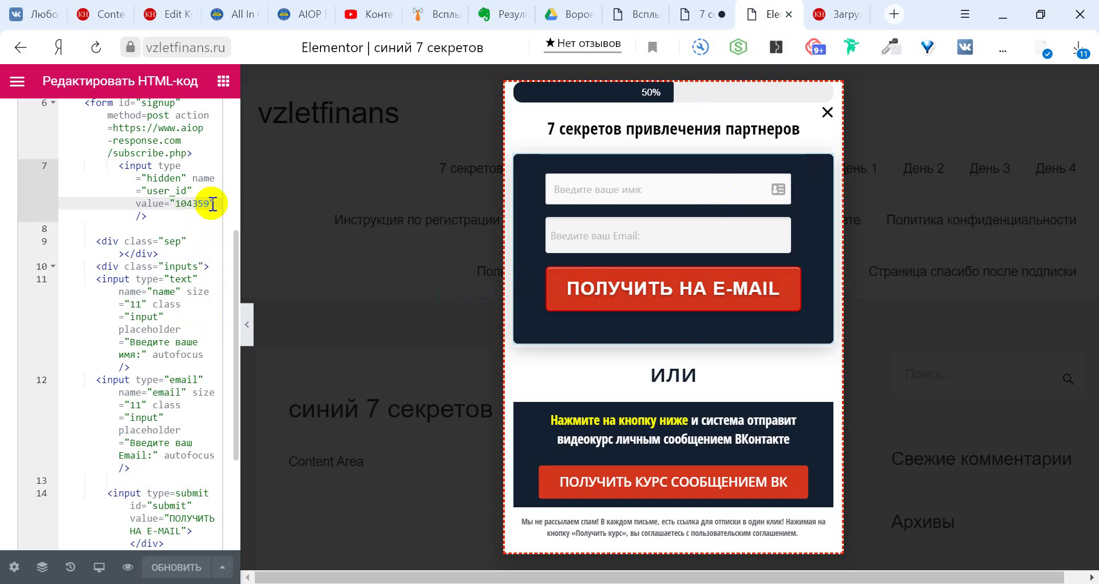
key("BackSpace")
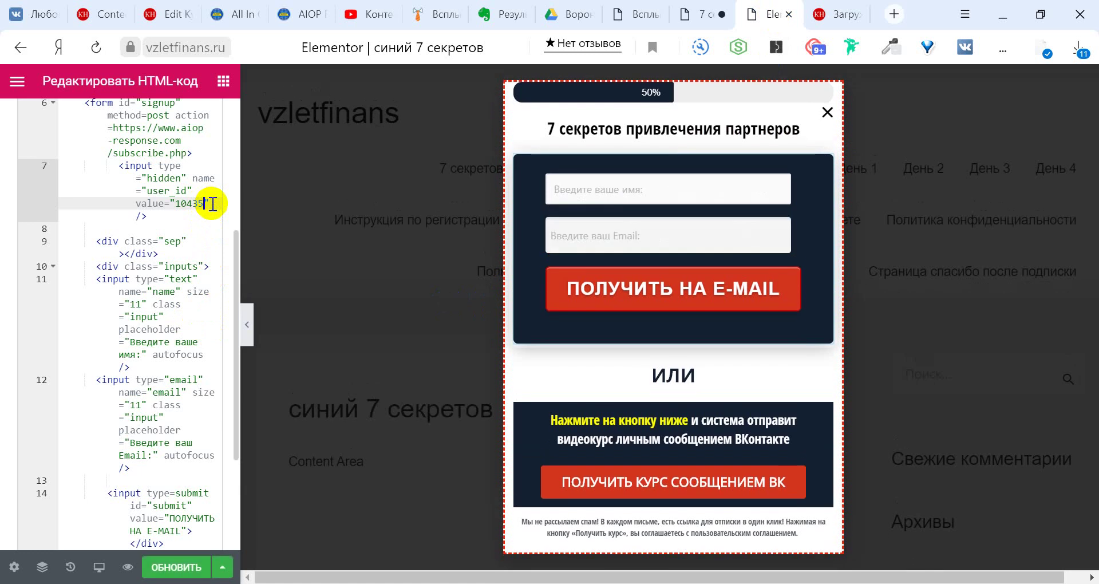
key("BackSpace")
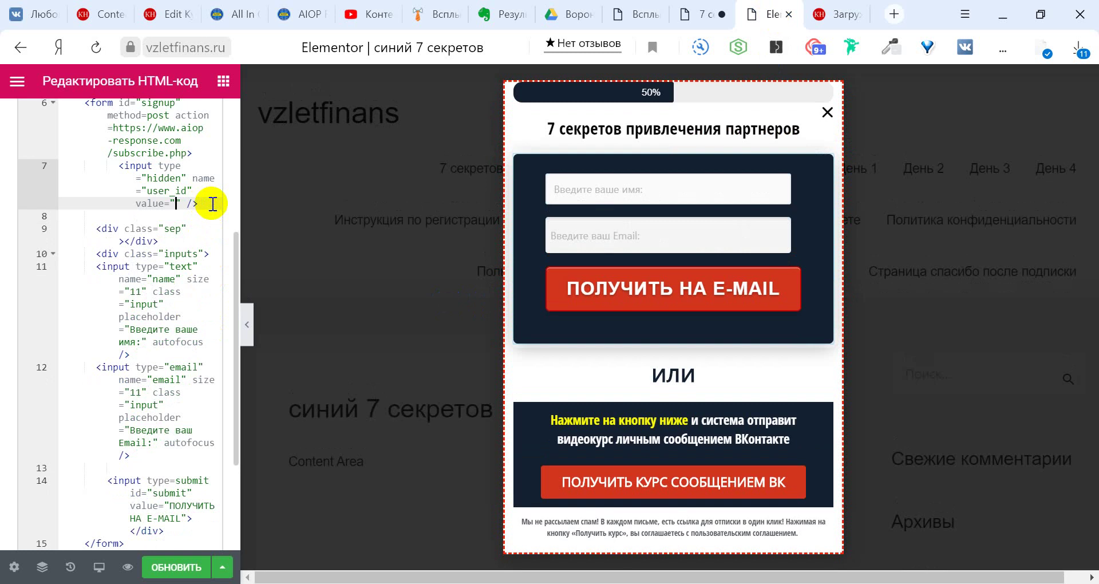
type("104231")
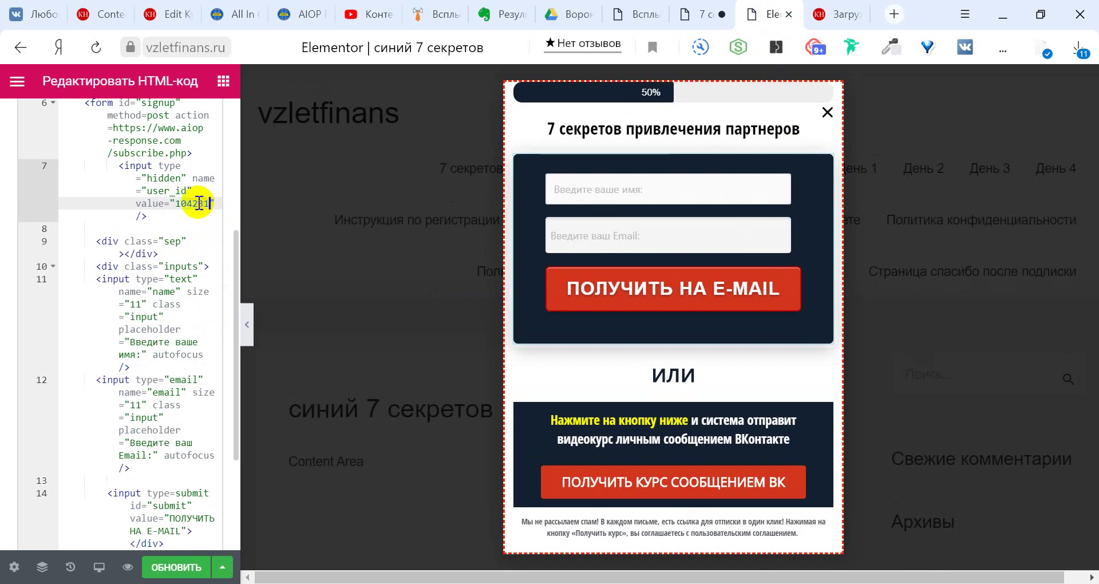
left_click(378, 127)
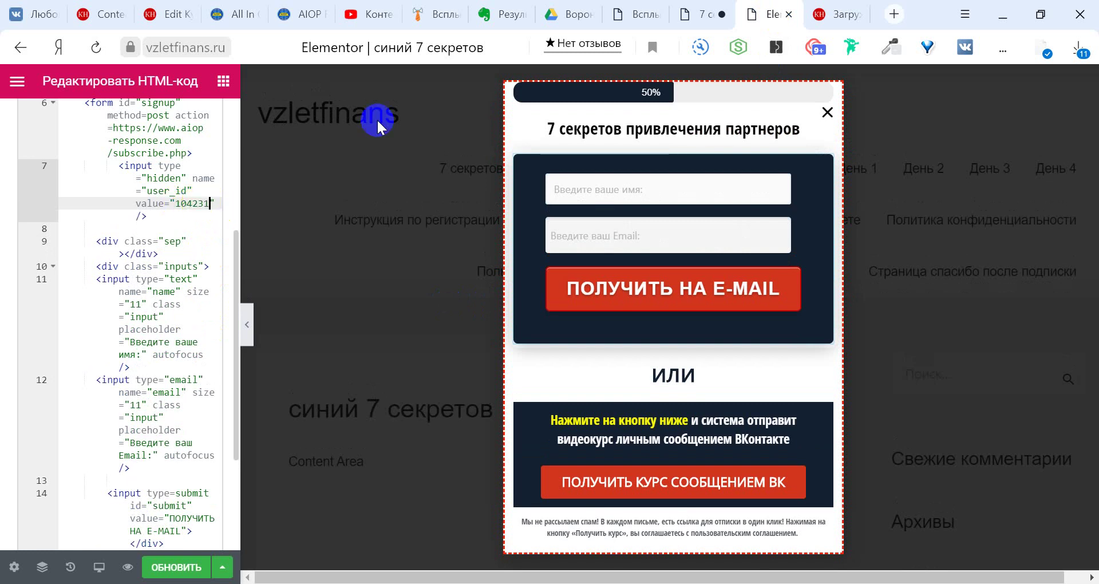
- Go back to AIOP Response and reselect the Campaign ID shown on the HTML Form page
left_click(295, 14)
mouse_move(568, 243)
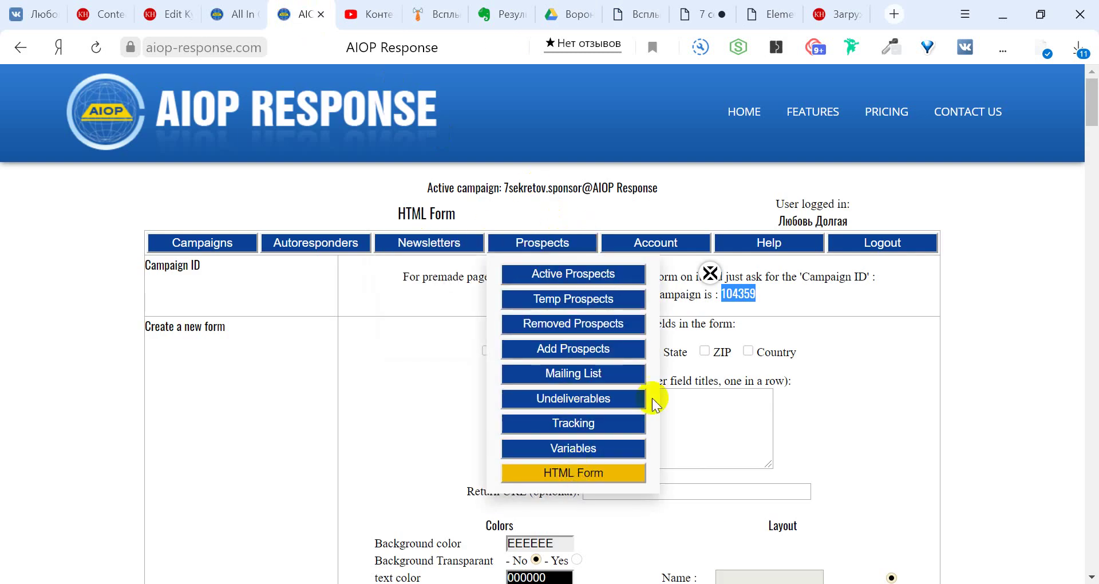
left_click(767, 296)
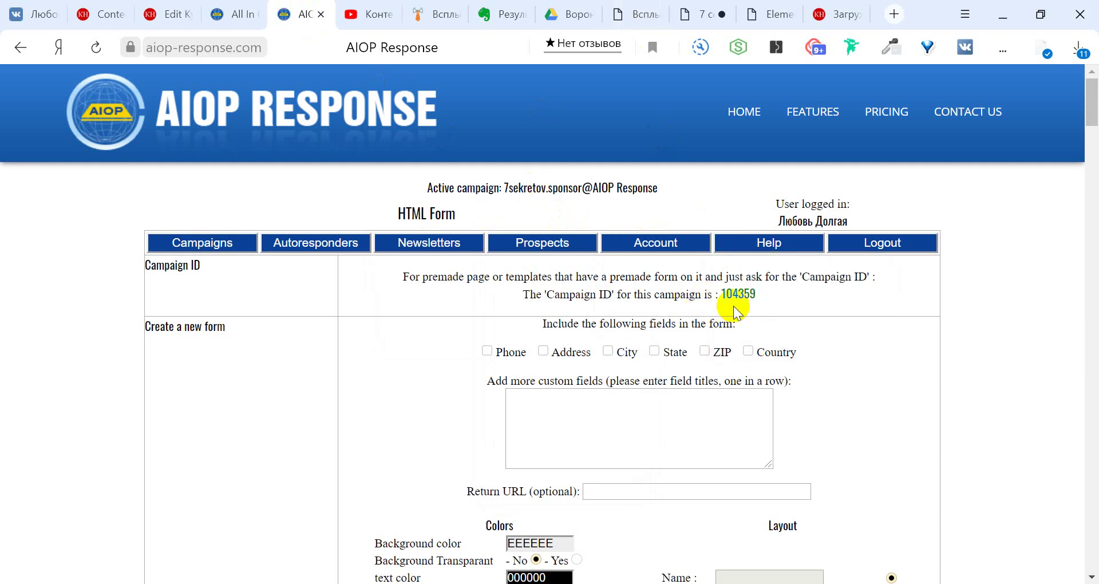
left_click_drag(720, 296, 755, 296)
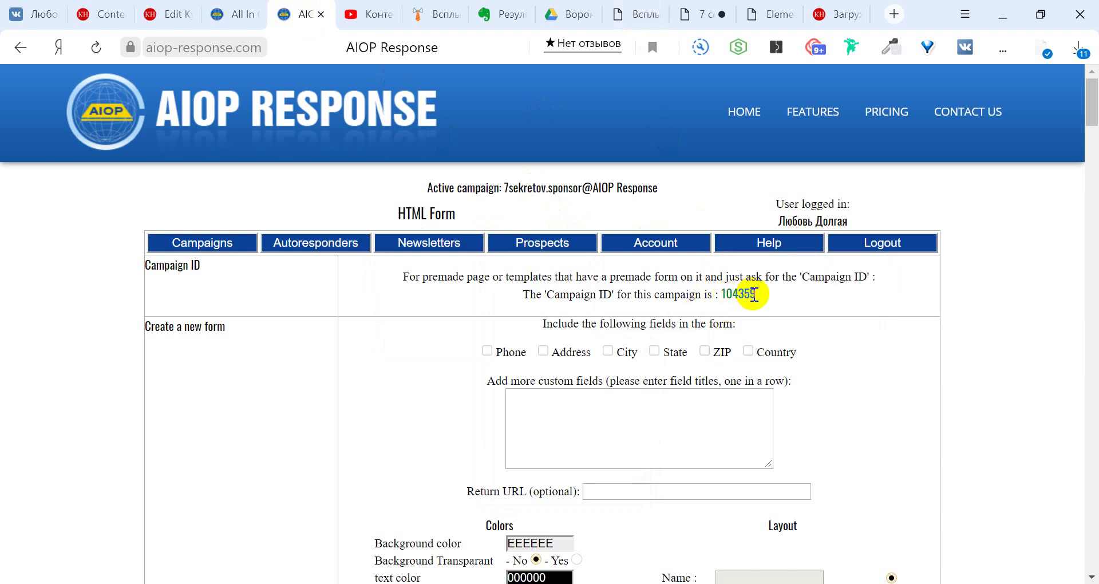
- Return to the Elementor popup editor and save the popup without adding display conditions, triggers or advanced rules
mouse_move(703, 9)
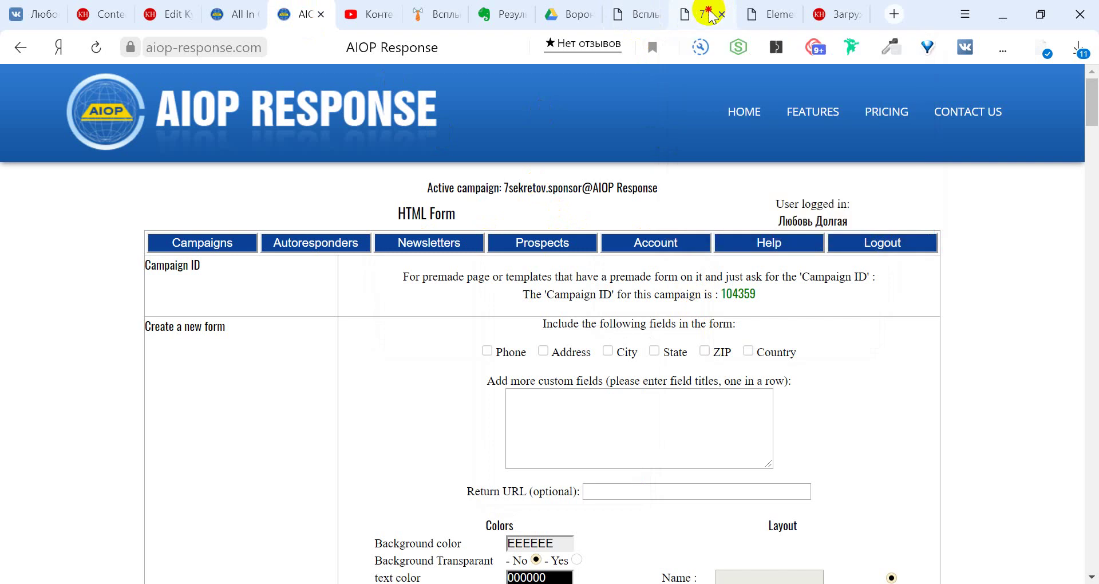
left_click(710, 16)
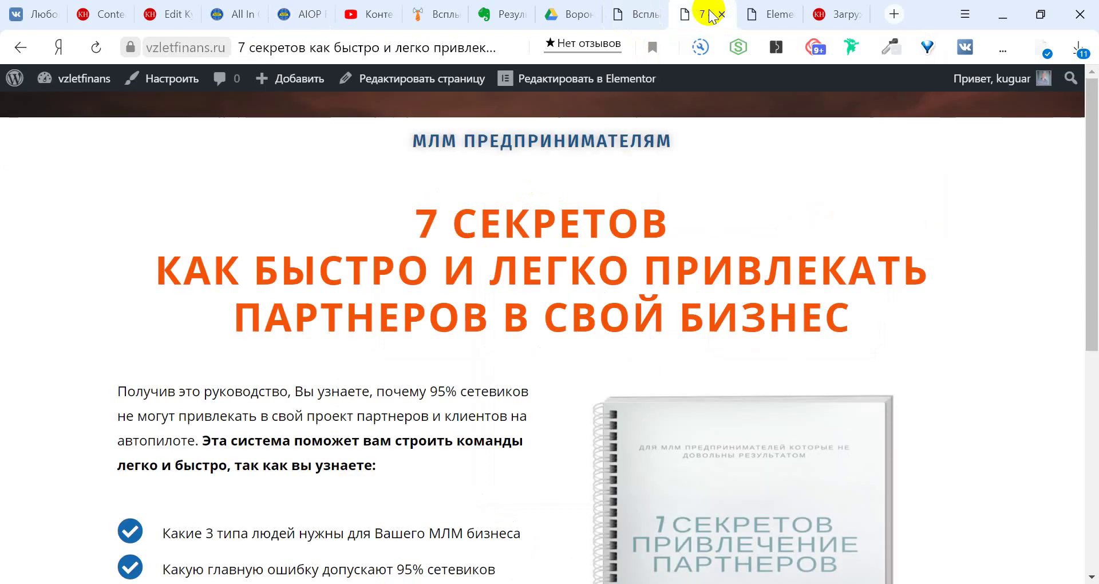
left_click(780, 16)
left_click(179, 568)
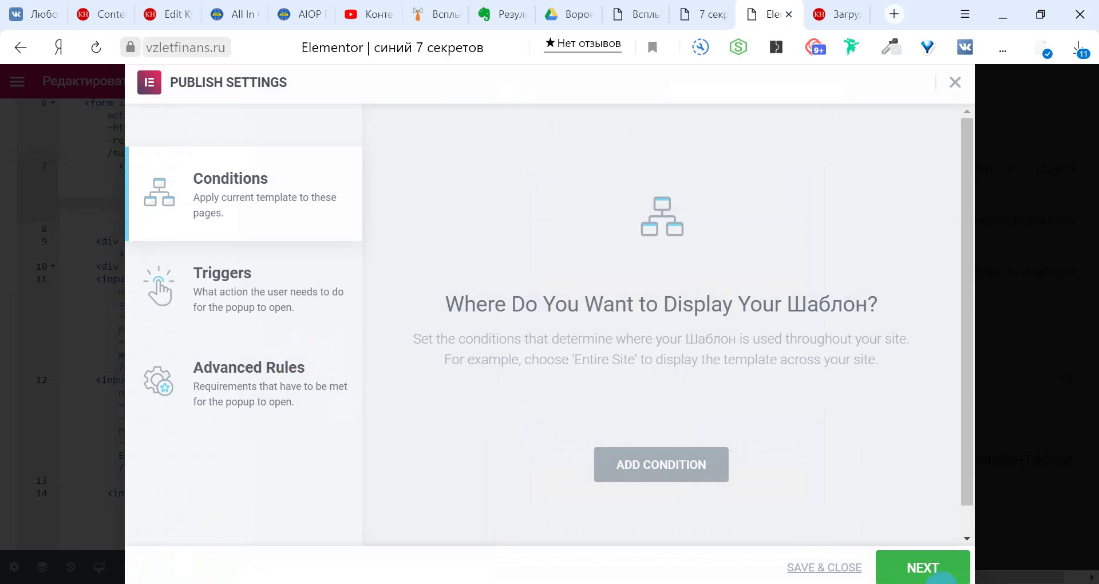
left_click(923, 569)
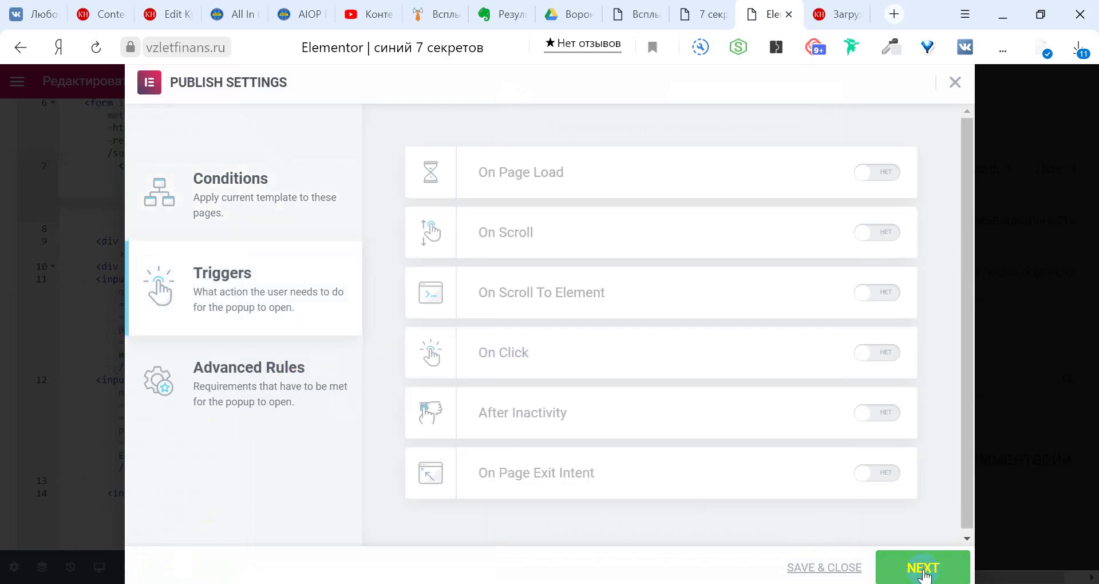
left_click(924, 570)
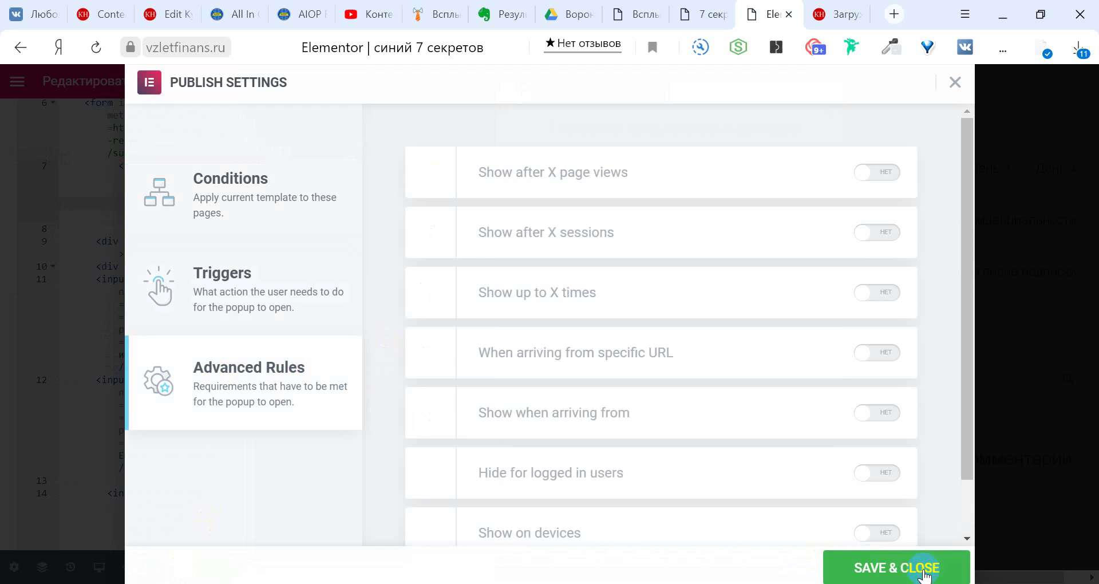
left_click(923, 569)
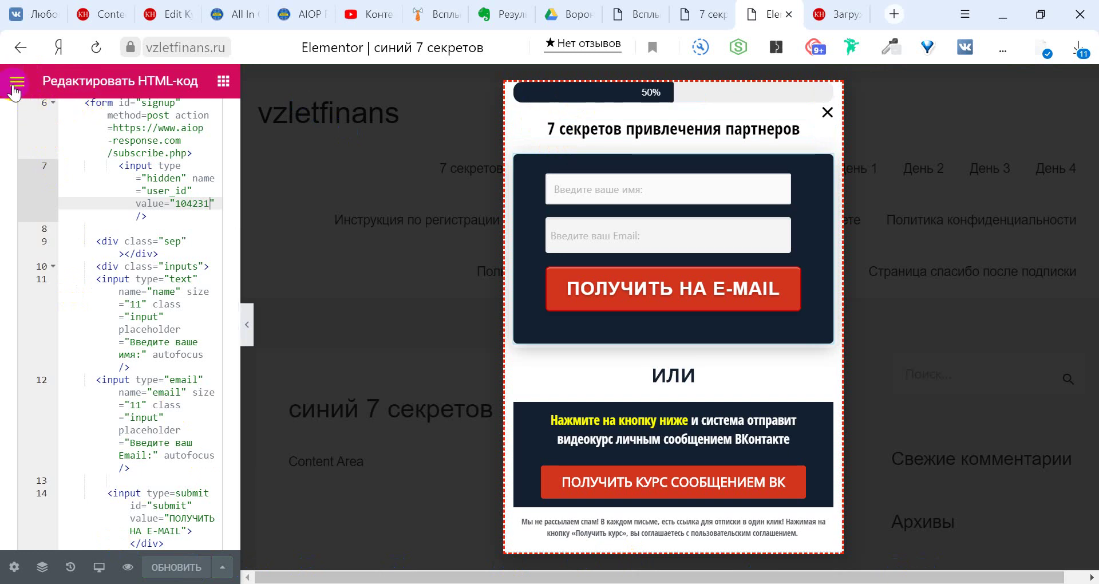
- Switch to the site's WordPress admin and open the list of all pages
left_click(698, 14)
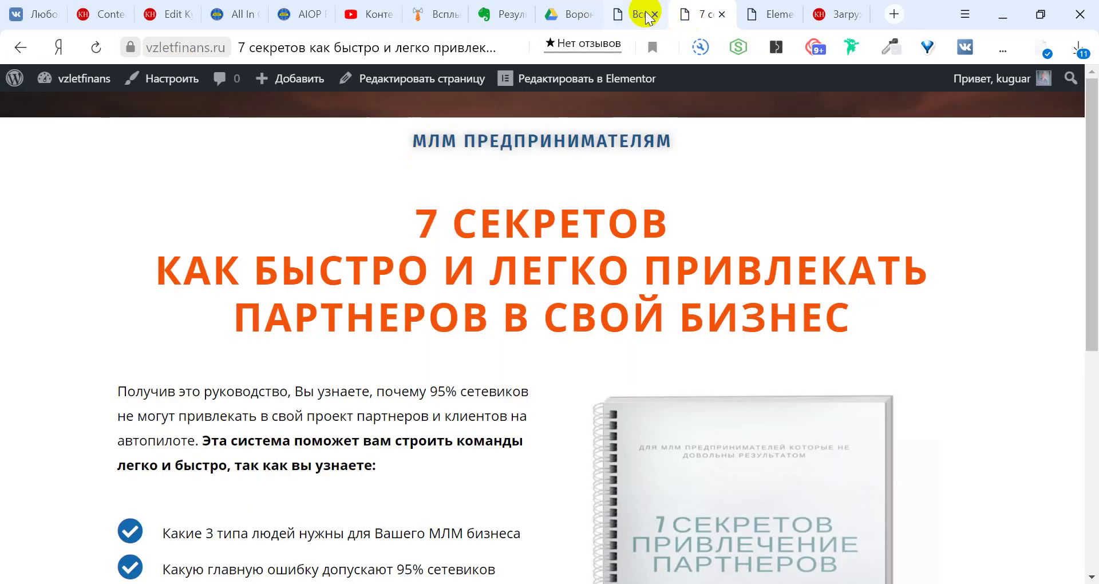
left_click(638, 21)
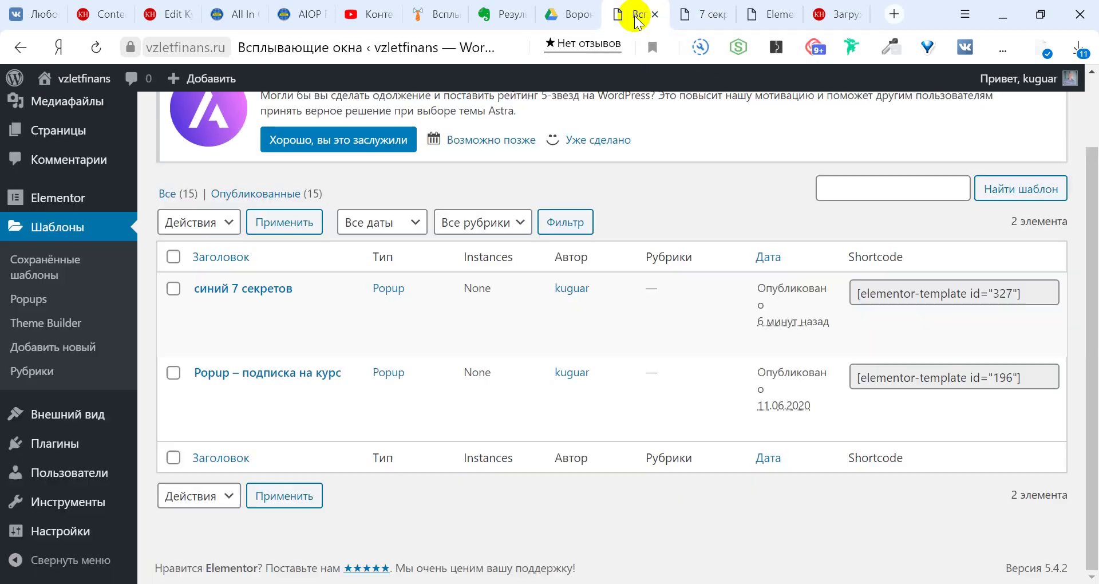
left_click(685, 16)
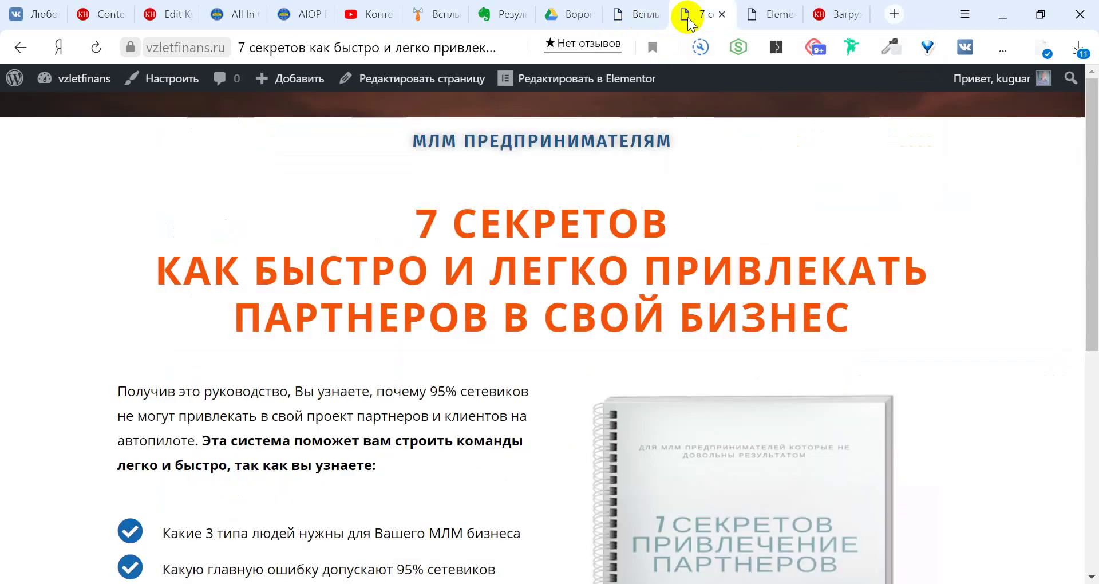
left_click(626, 19)
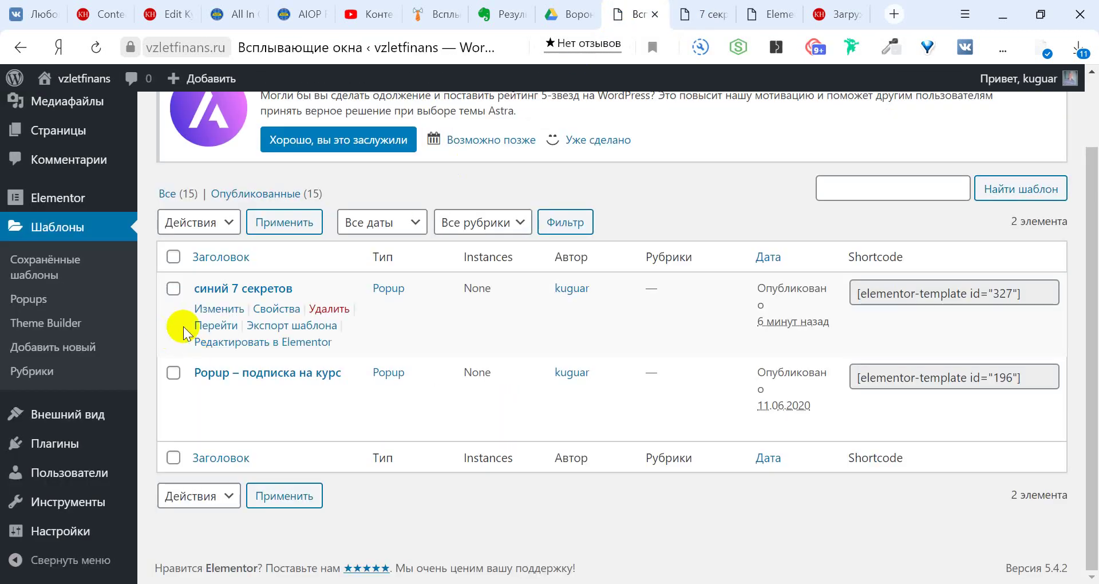
left_click(67, 256)
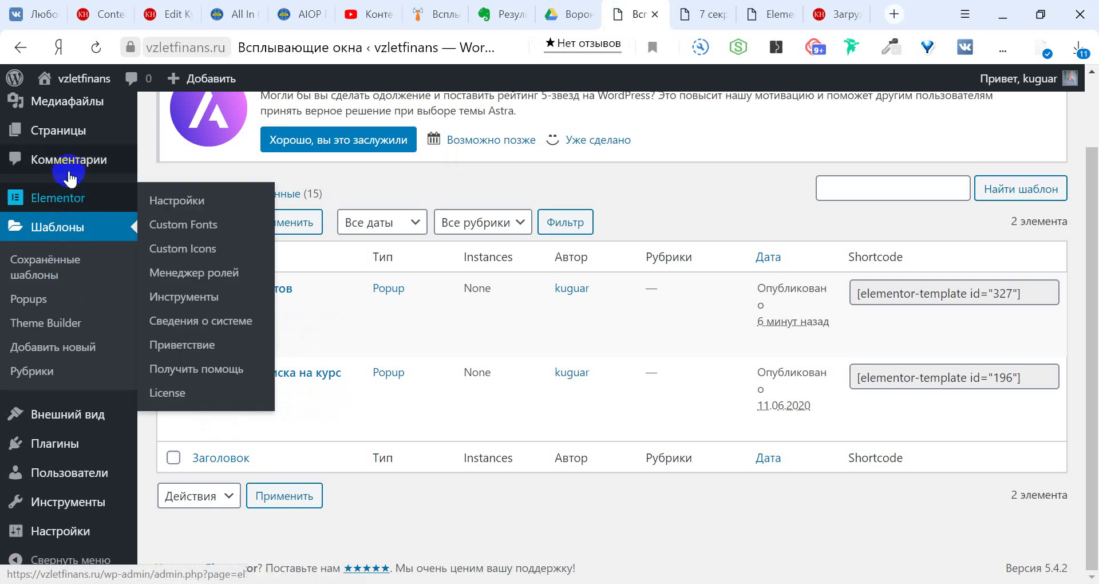
scroll(63, 189, "up", 2)
mouse_move(81, 220)
left_click(170, 217)
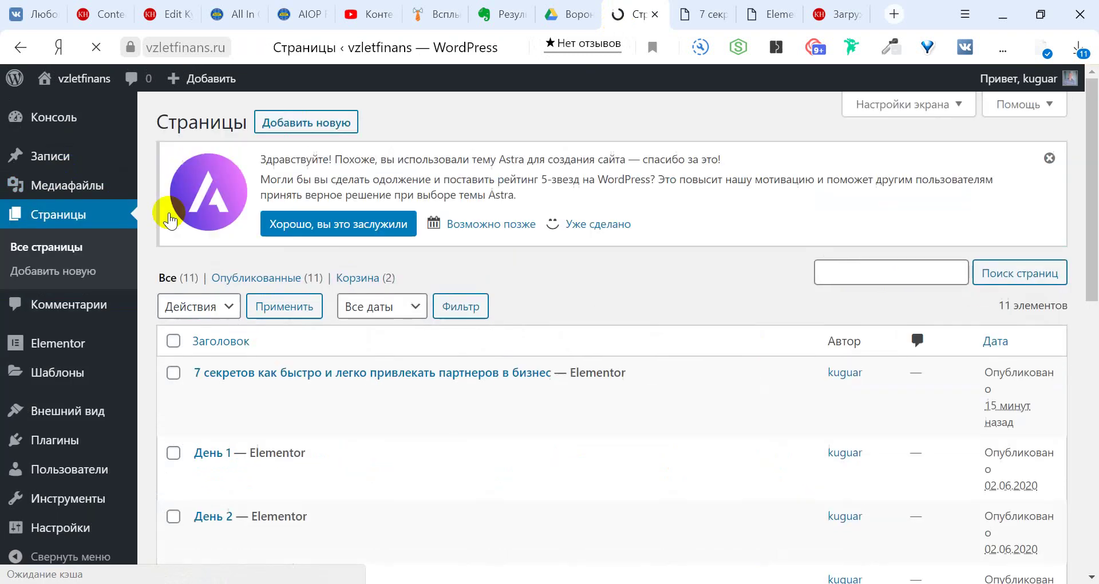
- Open the page "7 секретов как быстро и легко привлекать партнеров в бизнес" for Elementor editing in a new browser tab
mouse_move(415, 392)
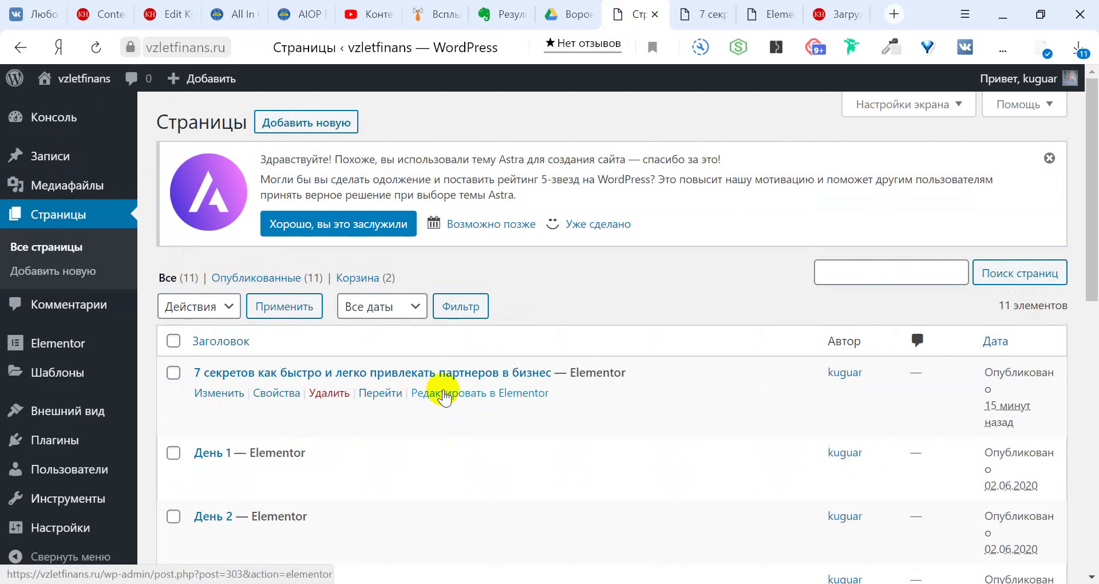
right_click(444, 395)
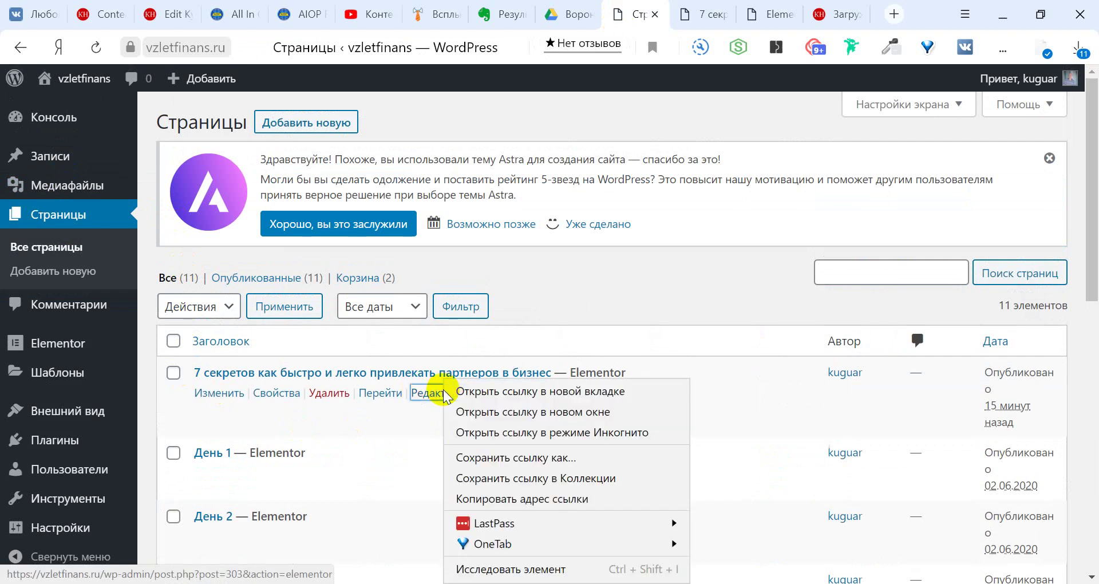
left_click(515, 394)
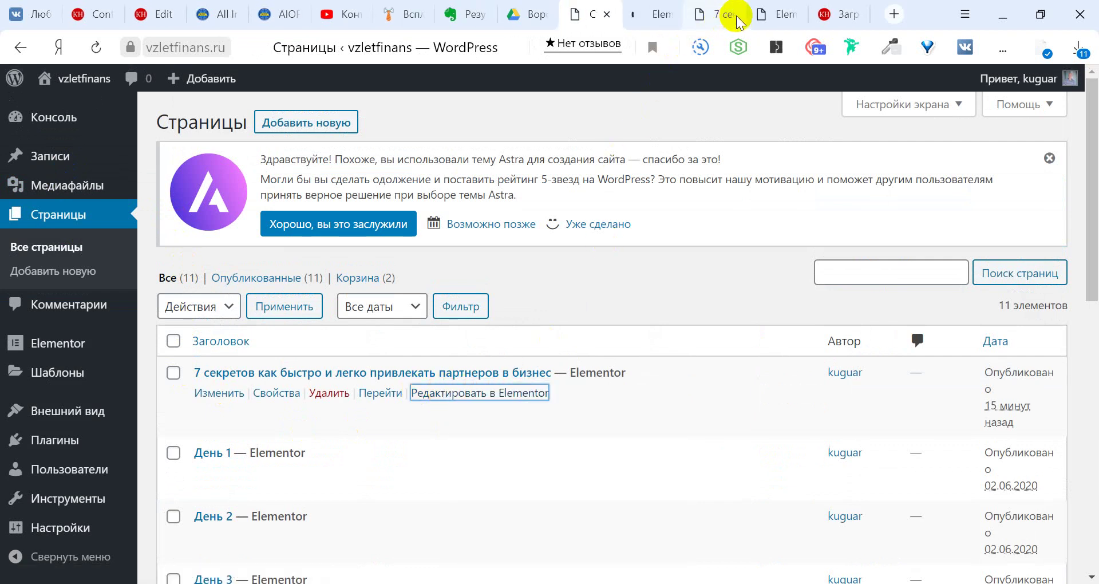
mouse_move(716, 22)
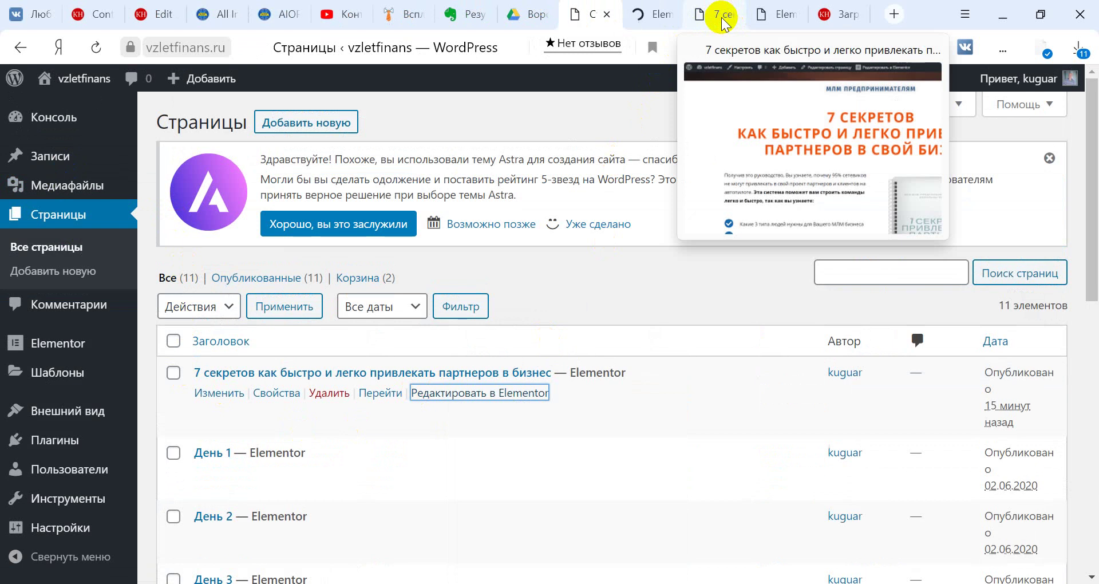
left_click(646, 17)
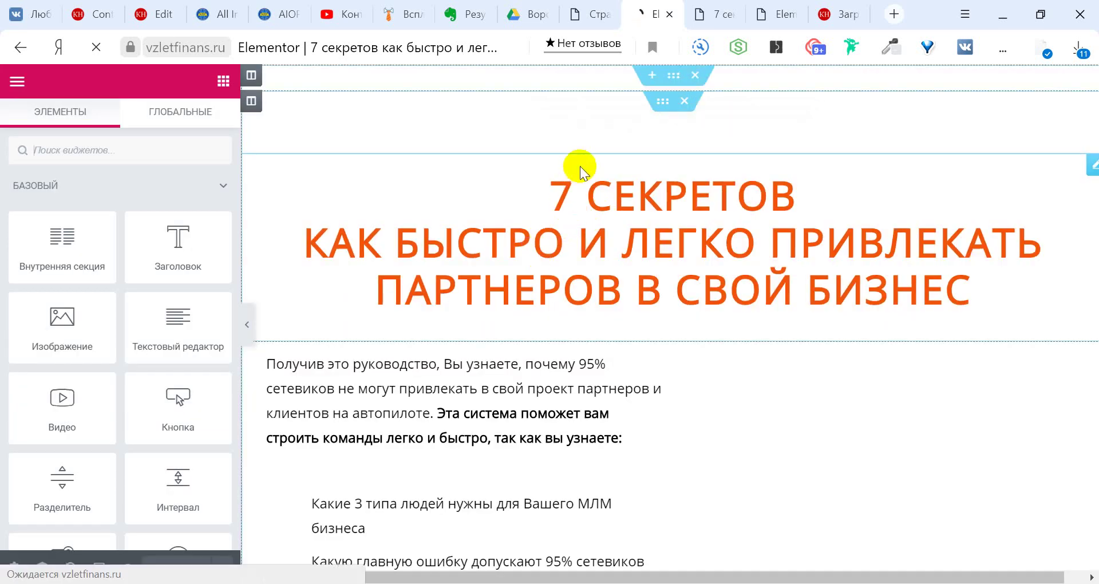
- Open the "ЗАБРАТЬ БЕСПЛАТНО" image below the checklist for editing and view its popup link settings
scroll(548, 296, "down", 10)
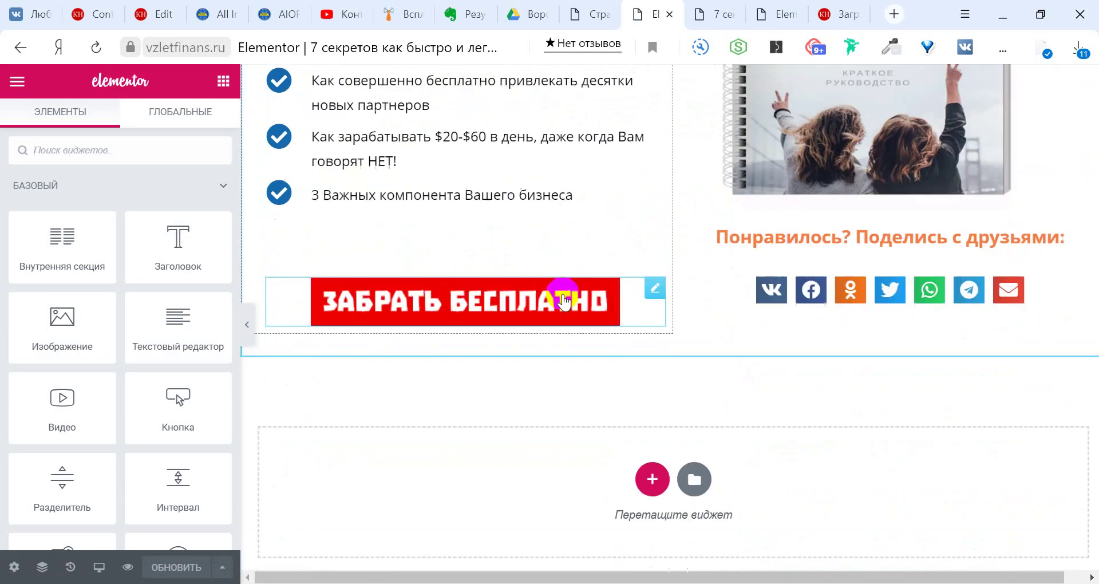
left_click(655, 287)
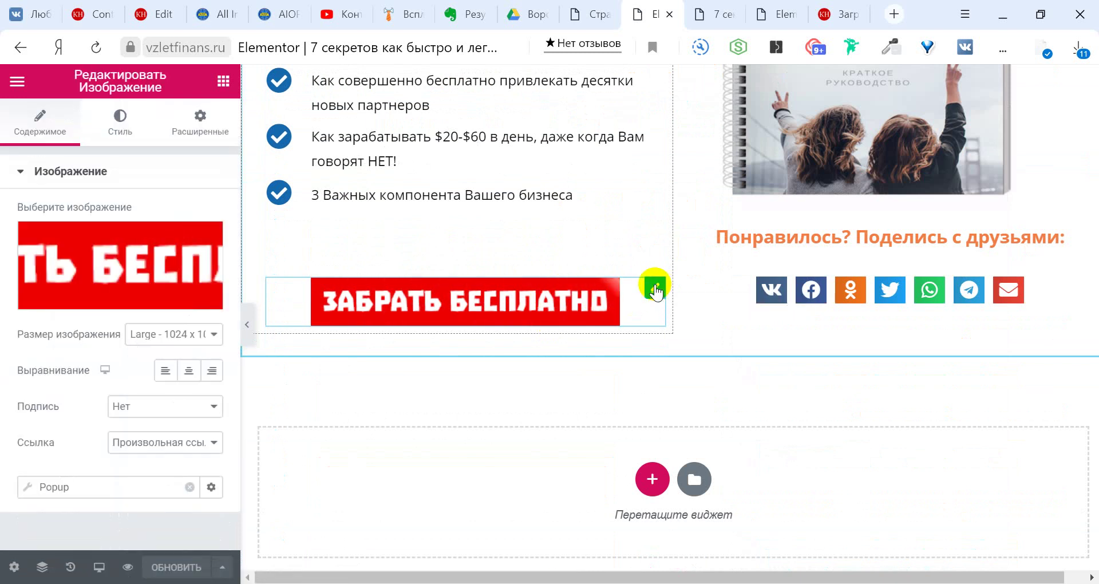
left_click(102, 485)
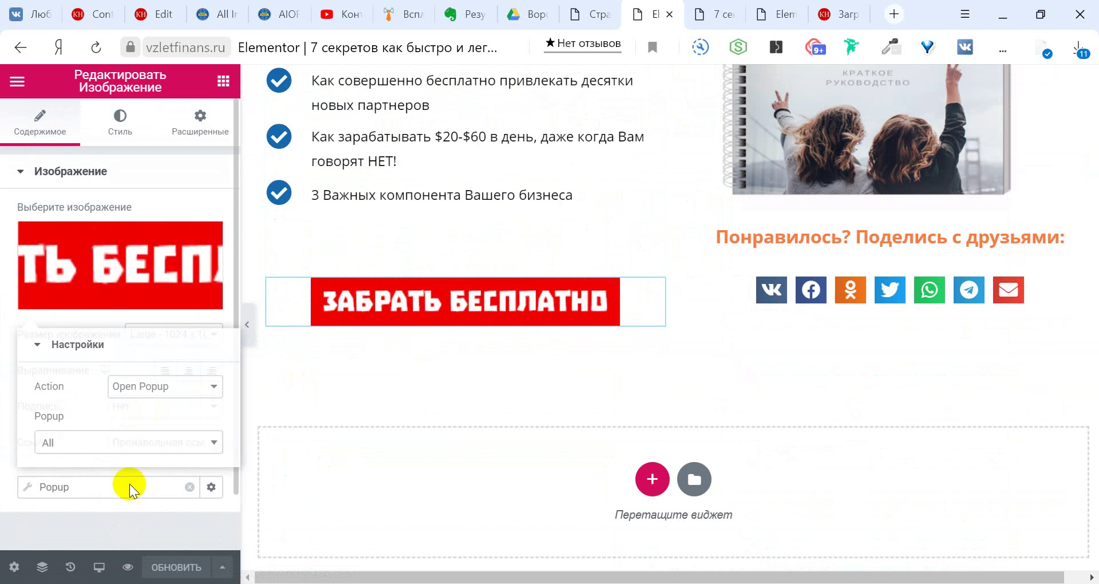
left_click(129, 483)
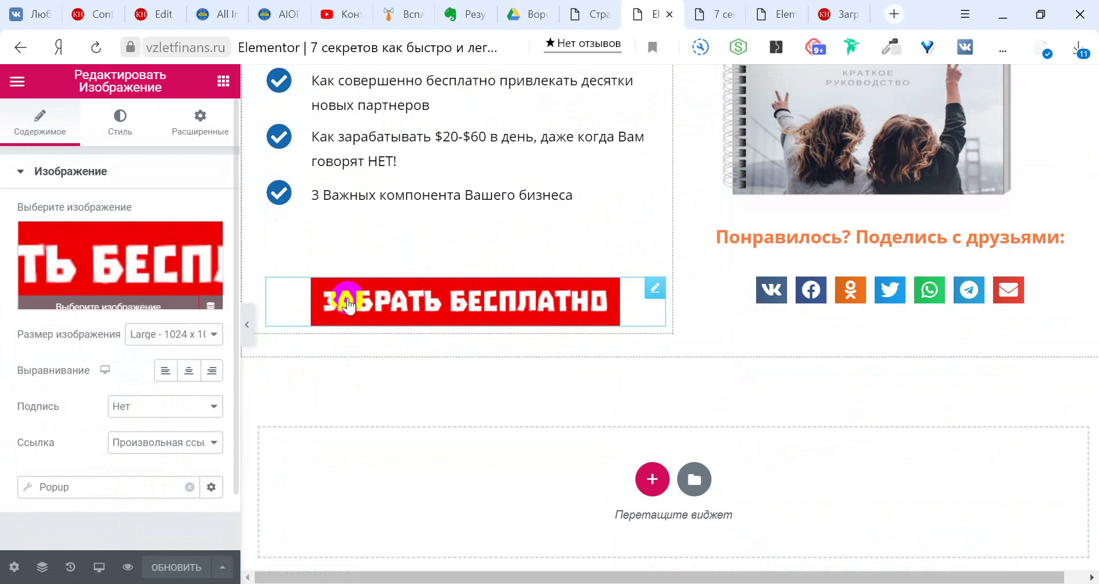
- Examine the link type options of the "ЗАБРАТЬ БЕСПЛАТНО" image, leaving "Произвольная ссылка" selected
scroll(97, 344, "down", 1)
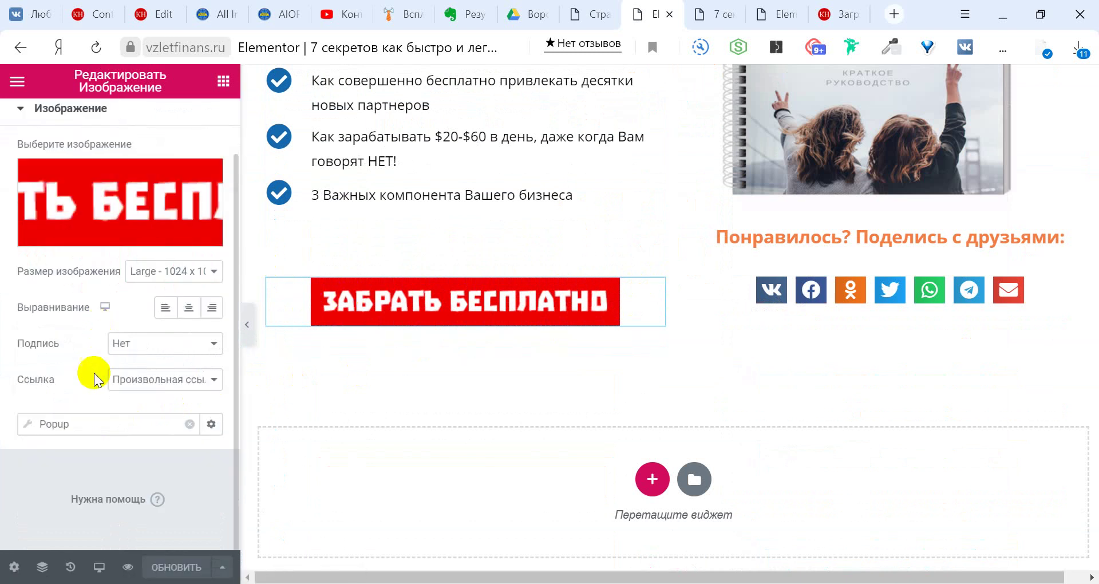
left_click(135, 385)
left_click(135, 384)
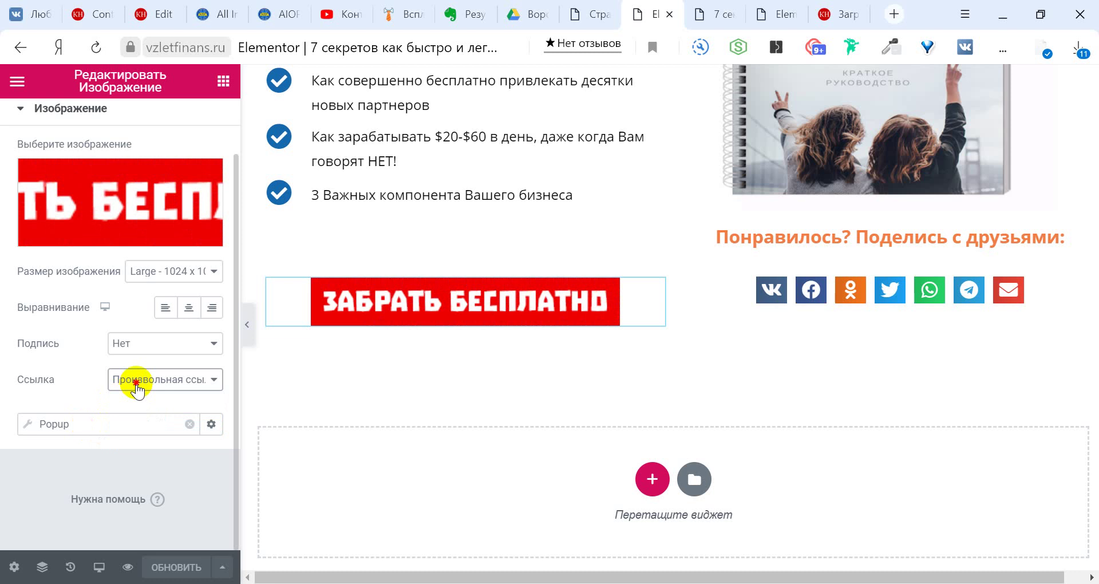
left_click(136, 384)
left_click(136, 384)
left_click(136, 384)
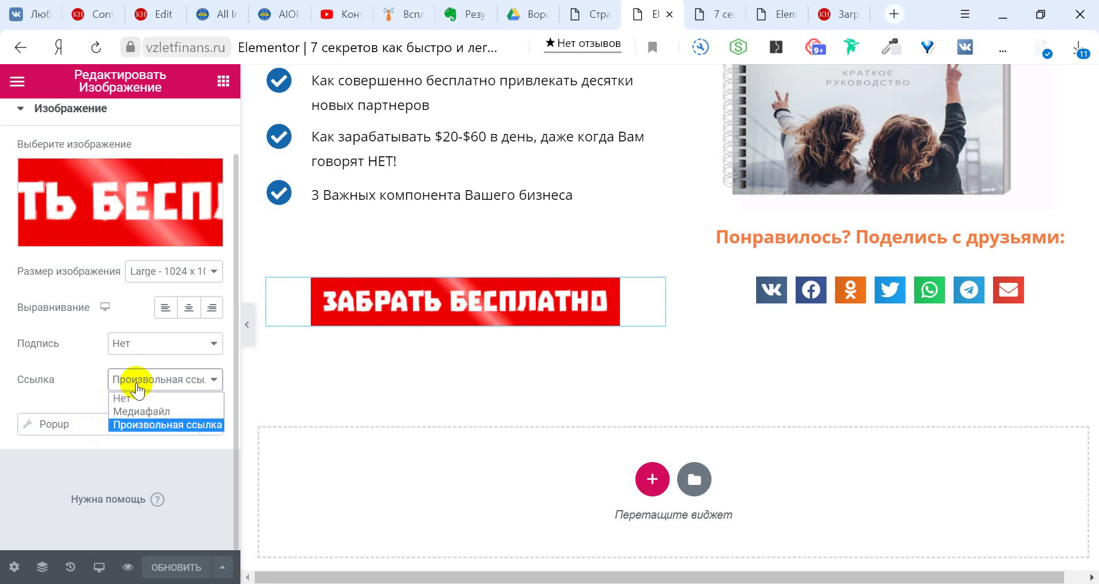
left_click(136, 384)
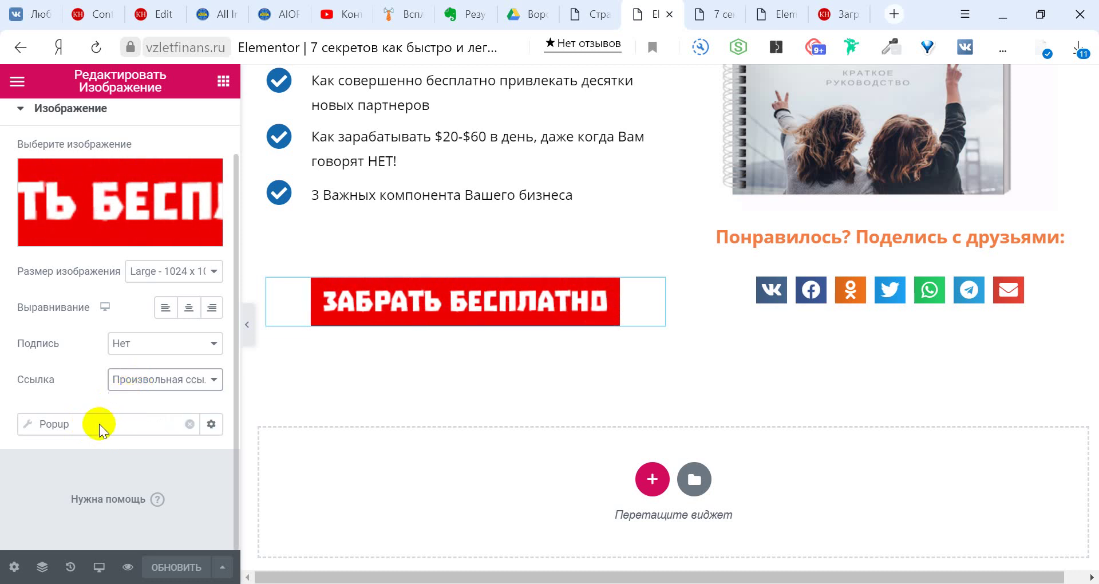
- Set the image's Open Popup link to the "синий 7 секретов" template and update the page
left_click(26, 424)
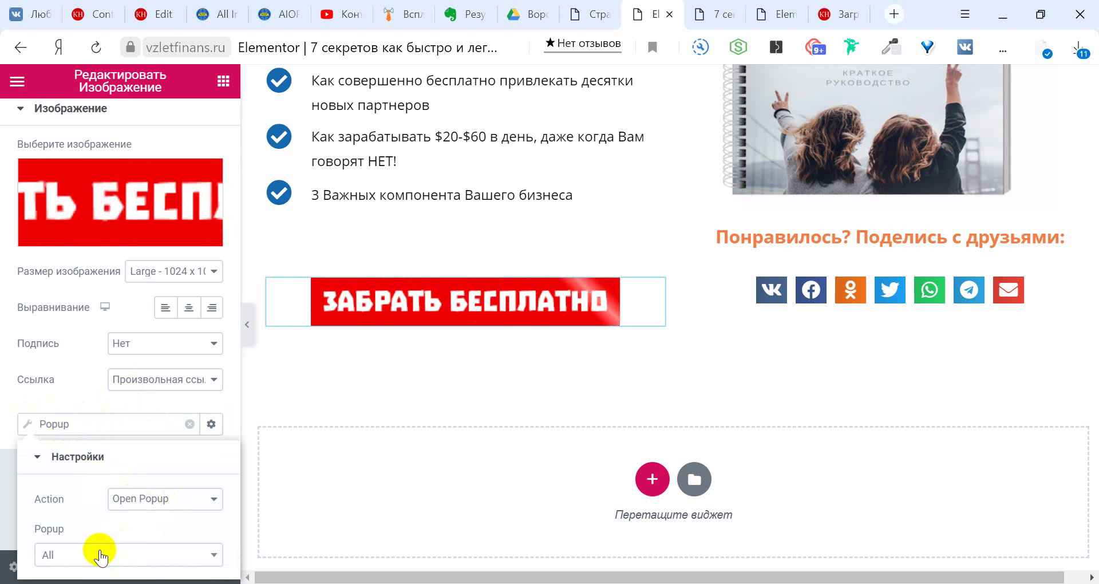
left_click(62, 559)
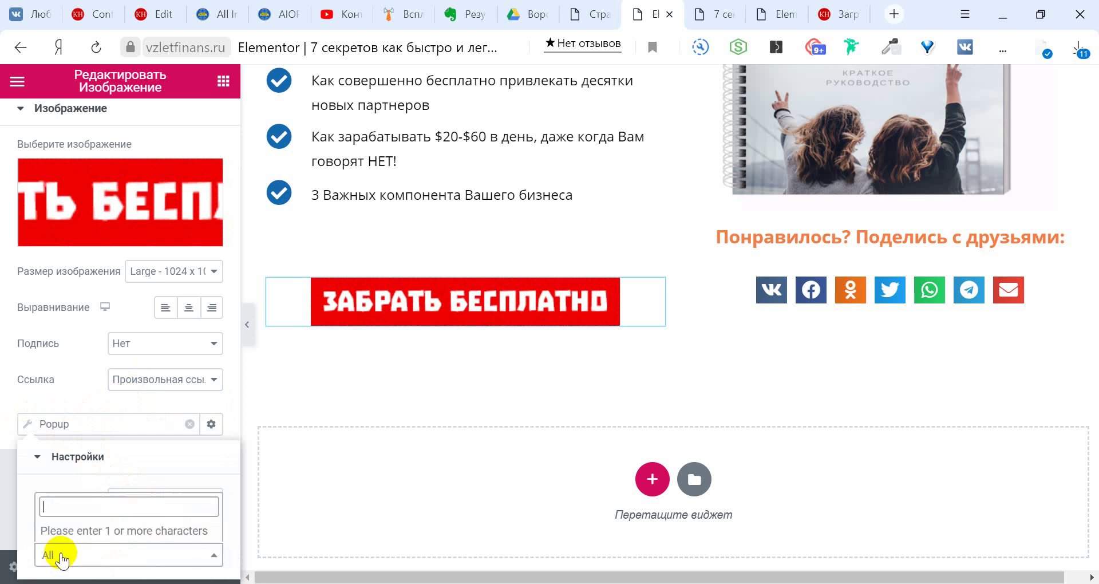
type("7")
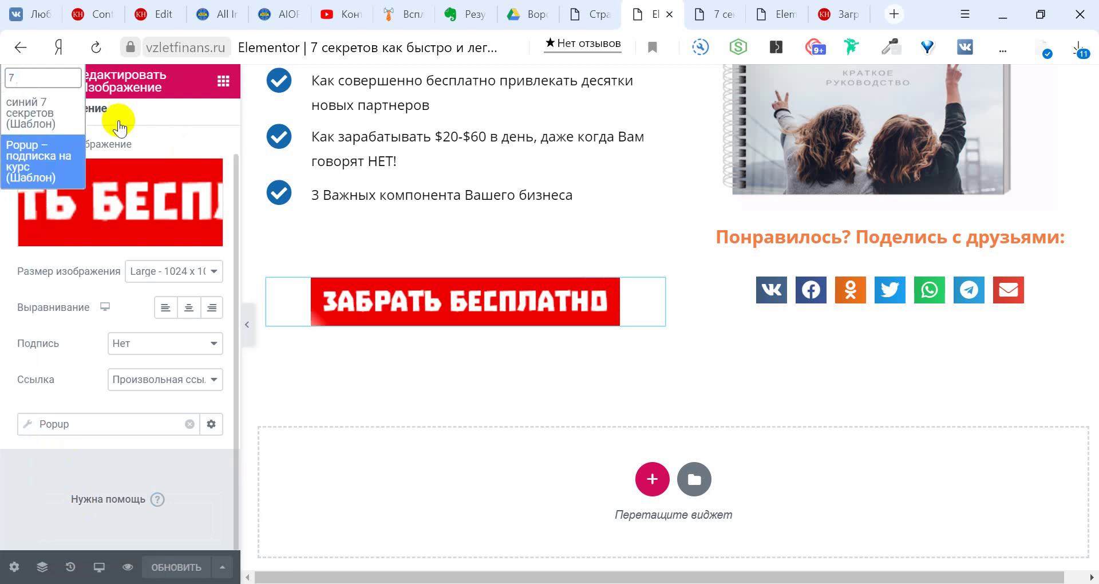
left_click(54, 111)
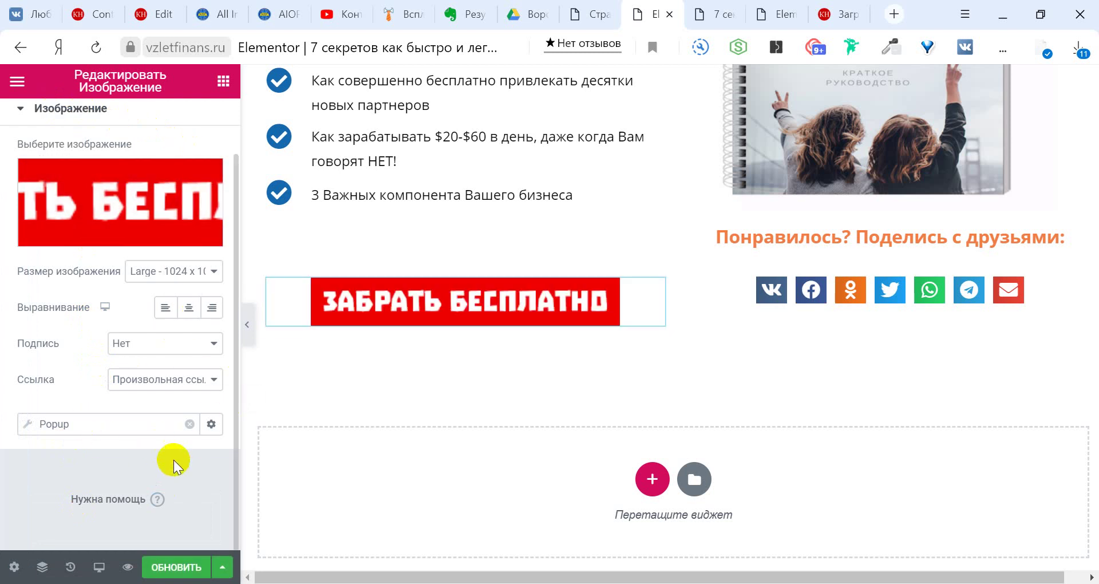
left_click(189, 567)
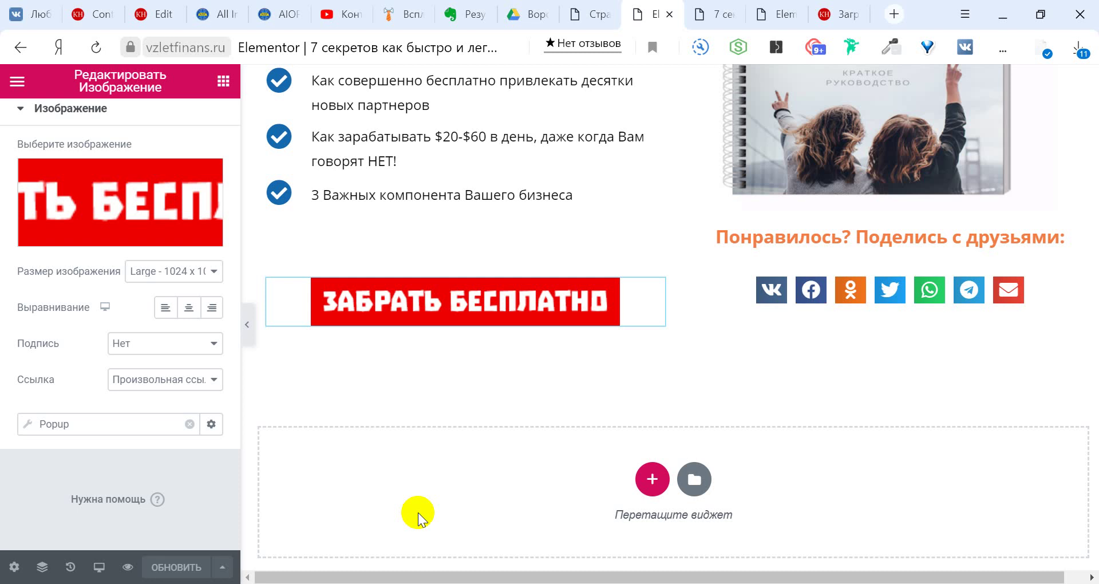
- Exit Elementor to the WordPress console and return to the list of pages
left_click(17, 83)
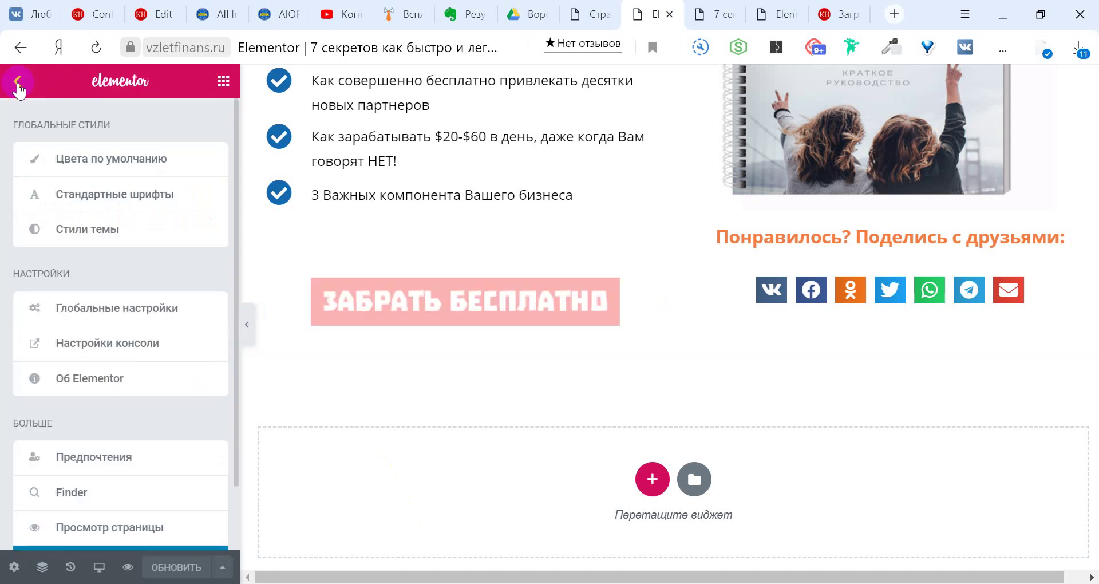
scroll(91, 418, "down", 2)
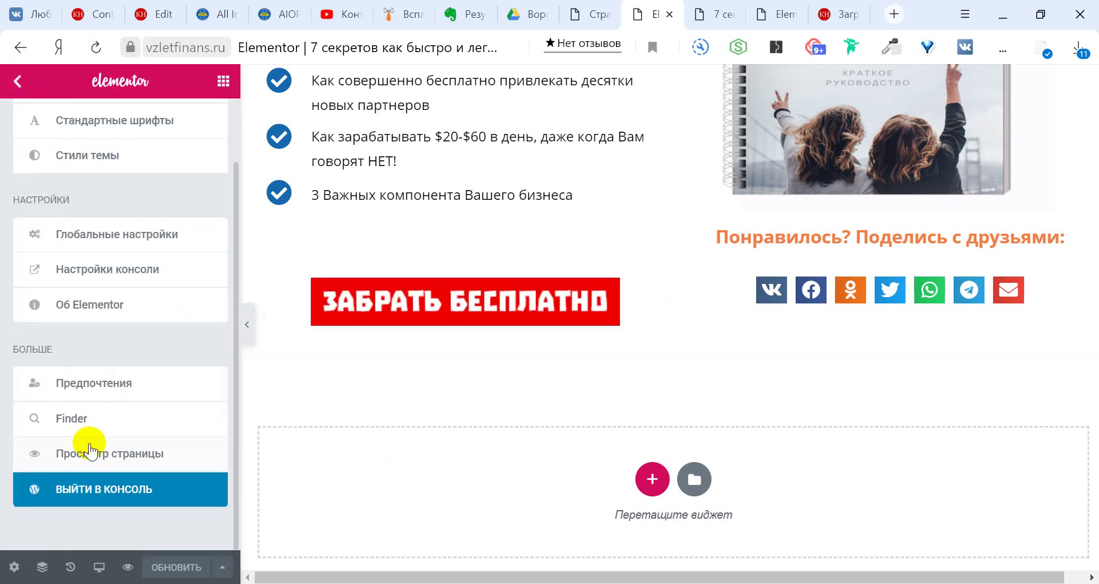
left_click(89, 492)
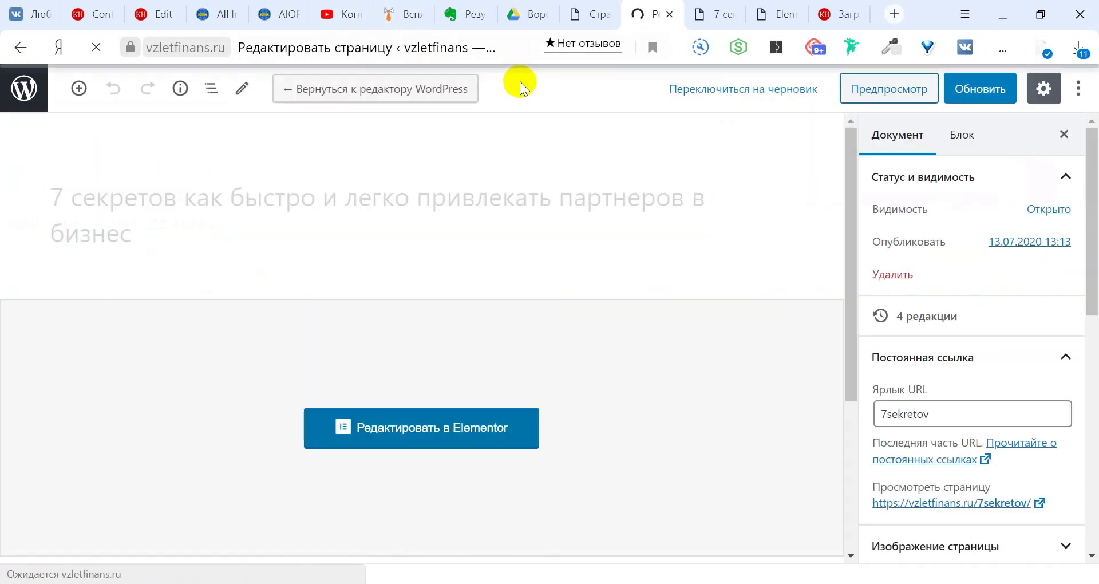
left_click(30, 101)
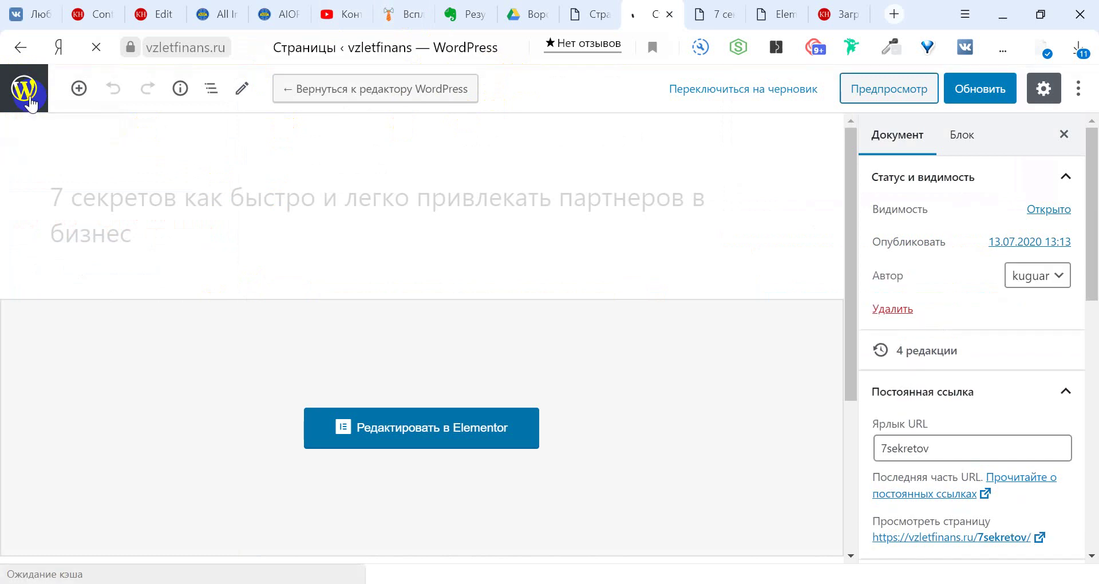